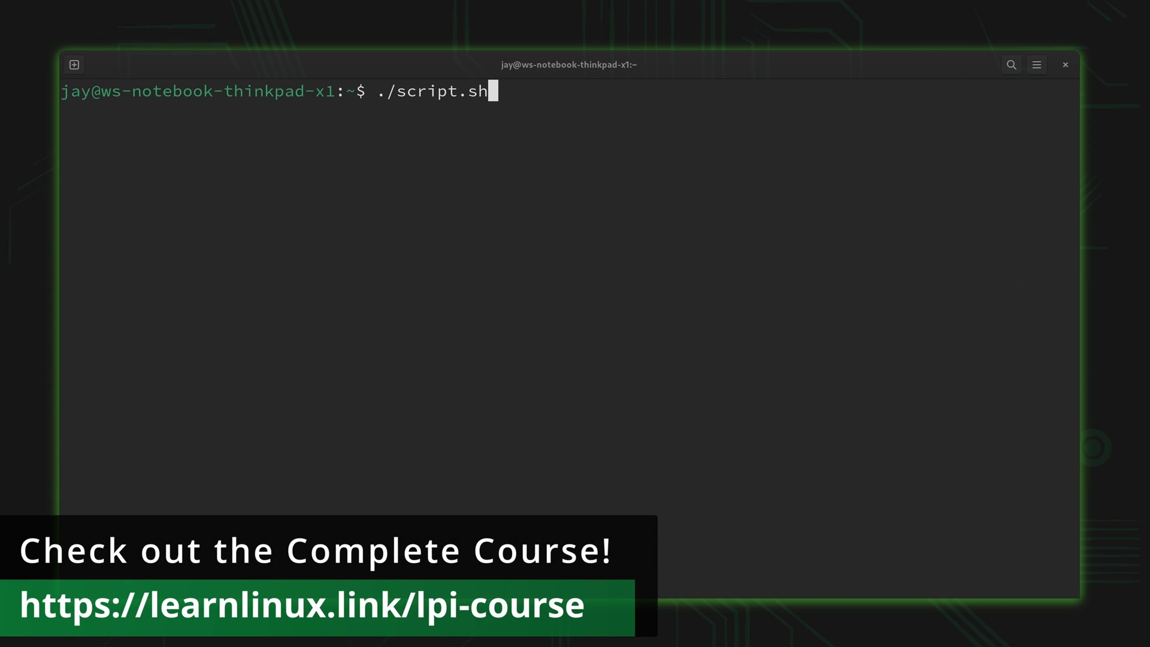
- Run ./script.sh in the terminal
key(Return)
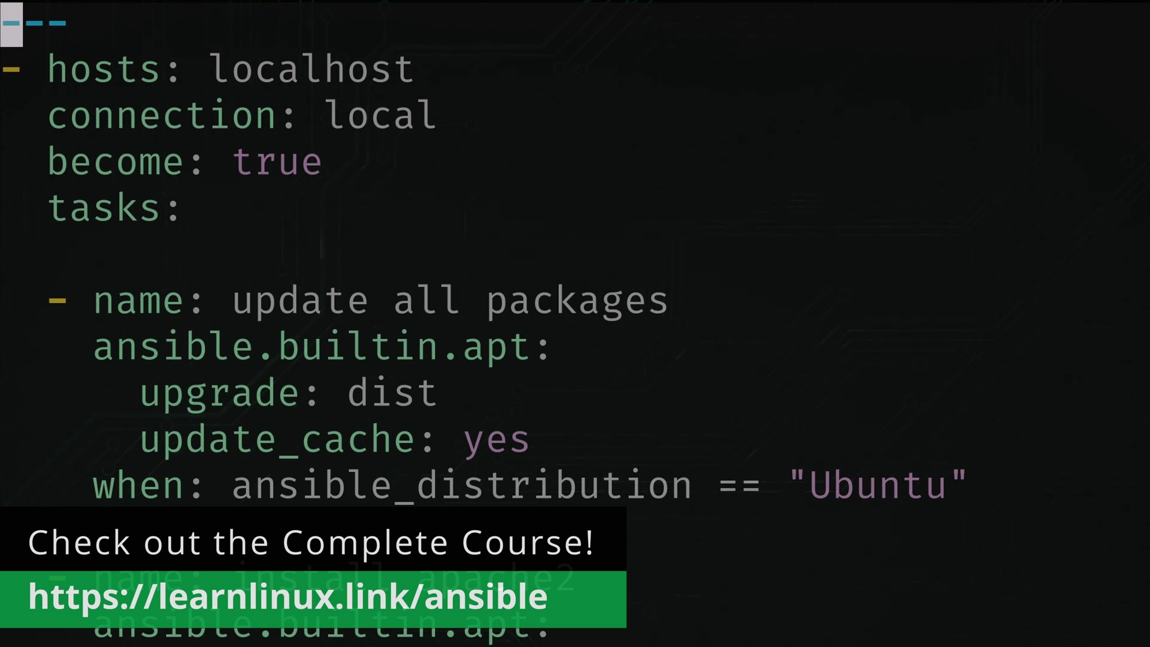
- Check git status, then revert inventory and site.yml with git checkout
key(Return)
text(a)
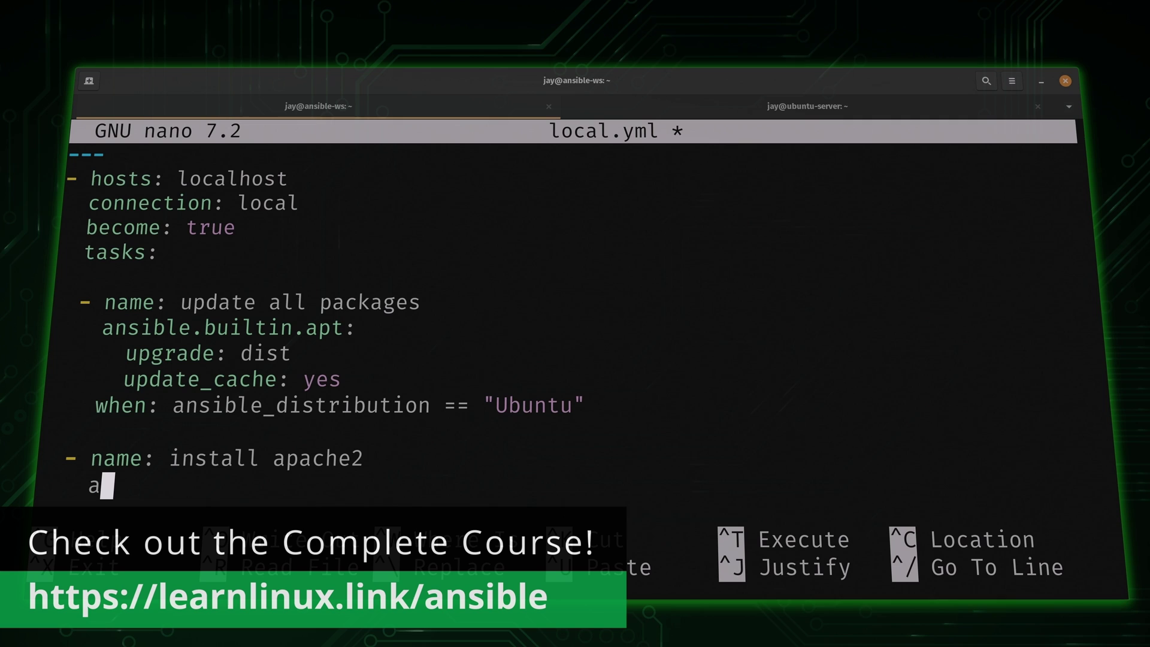
text(ns)
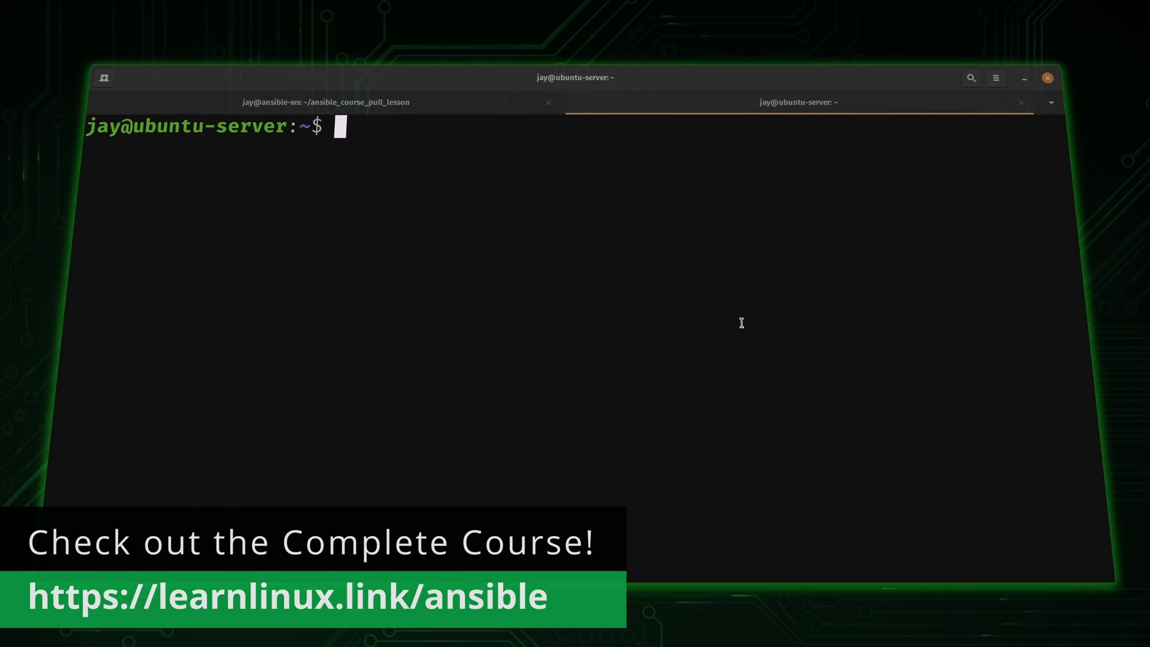
text(ansible-pu)
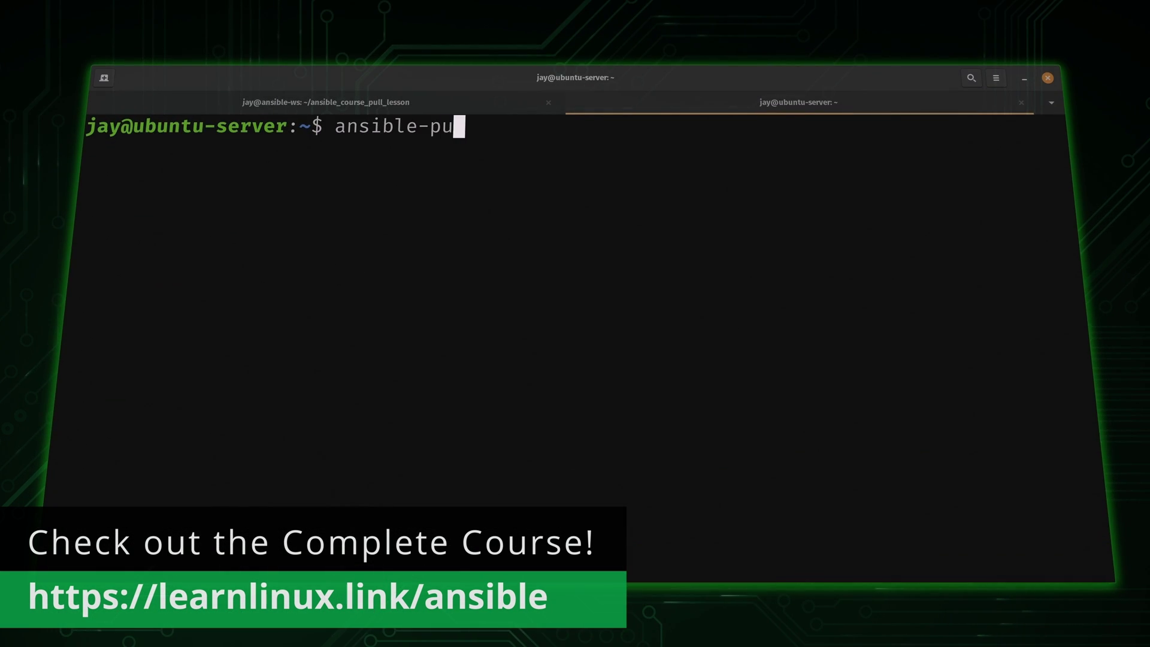
text(ll )
text(--)
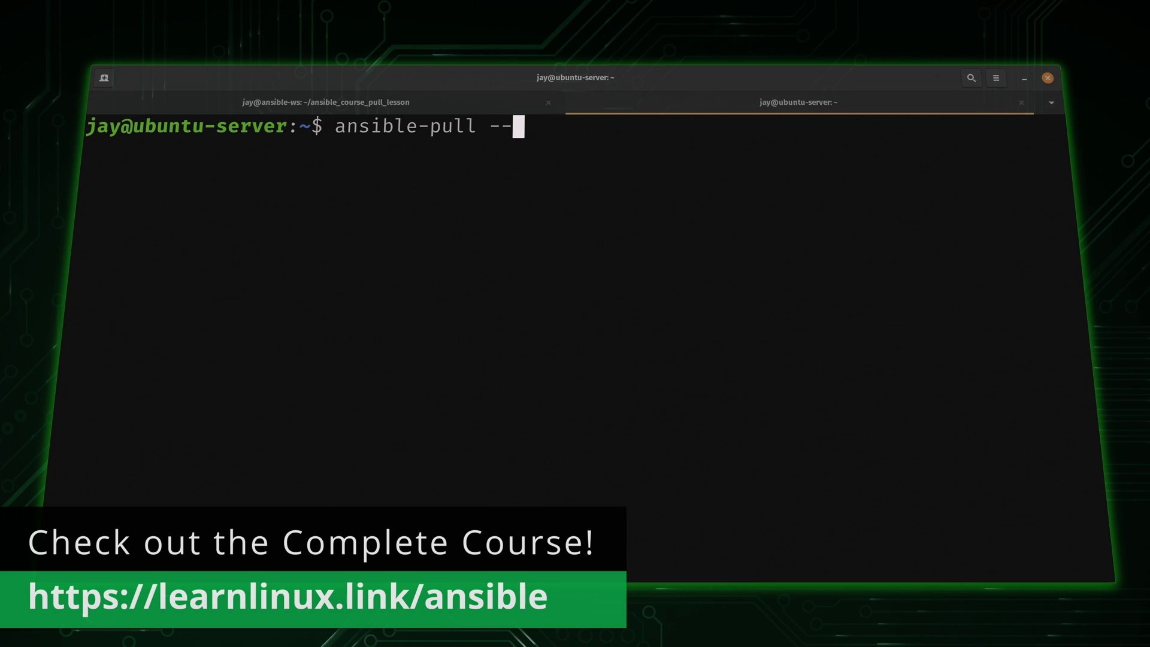
text(ask-beco)
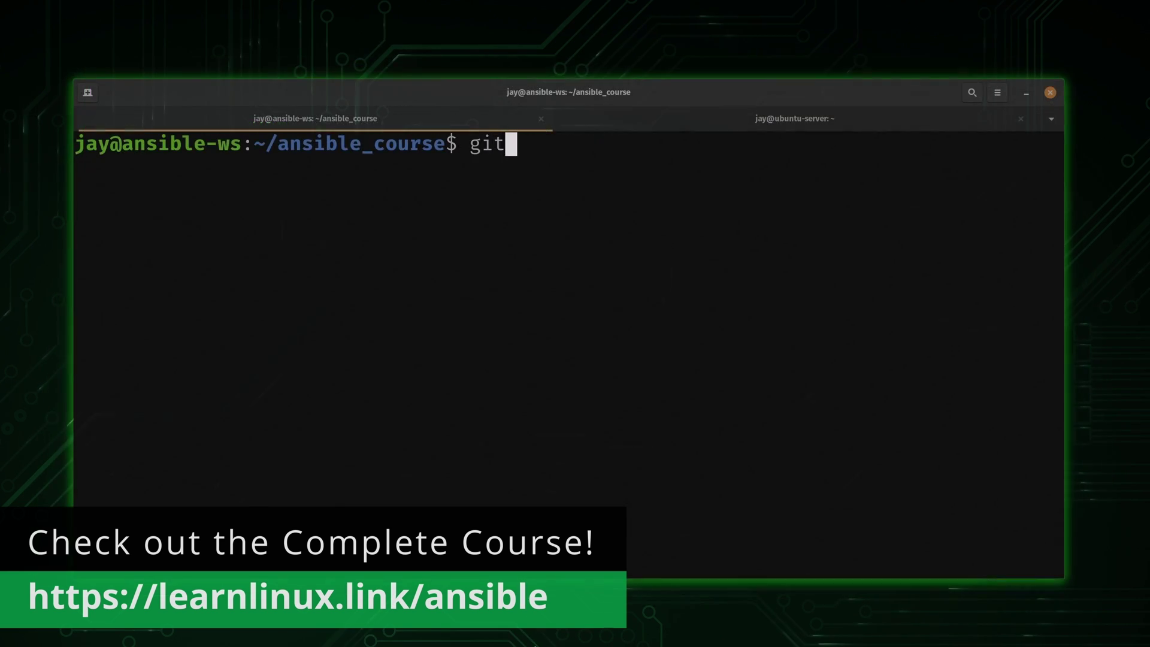
text( status)
key(Return)
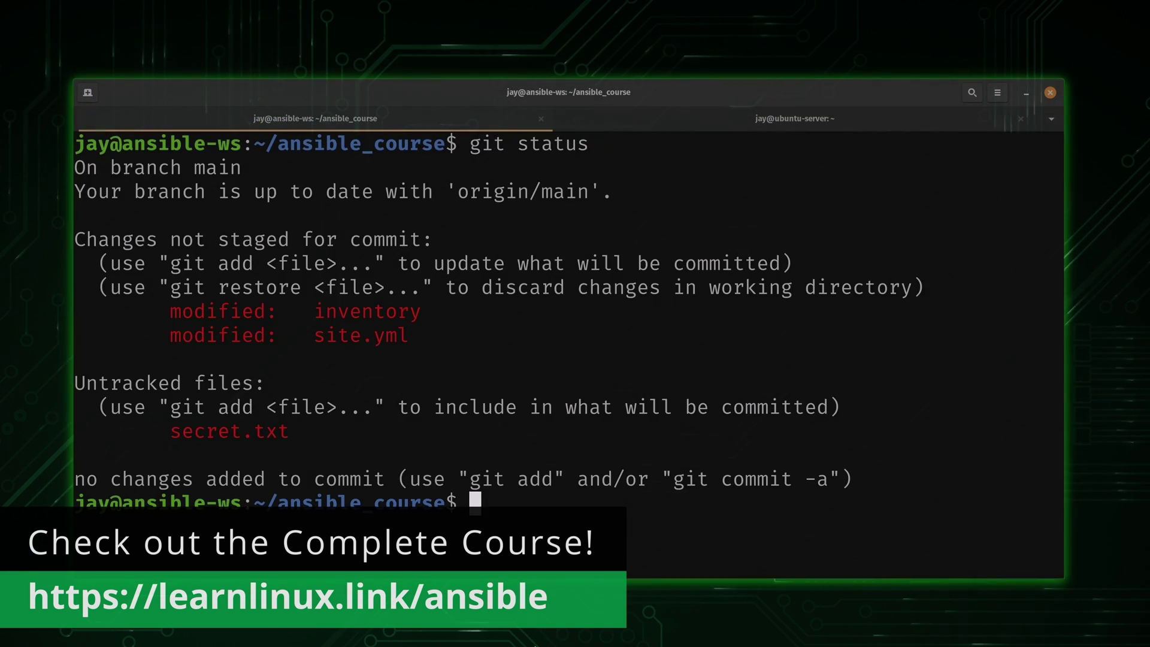
text(git )
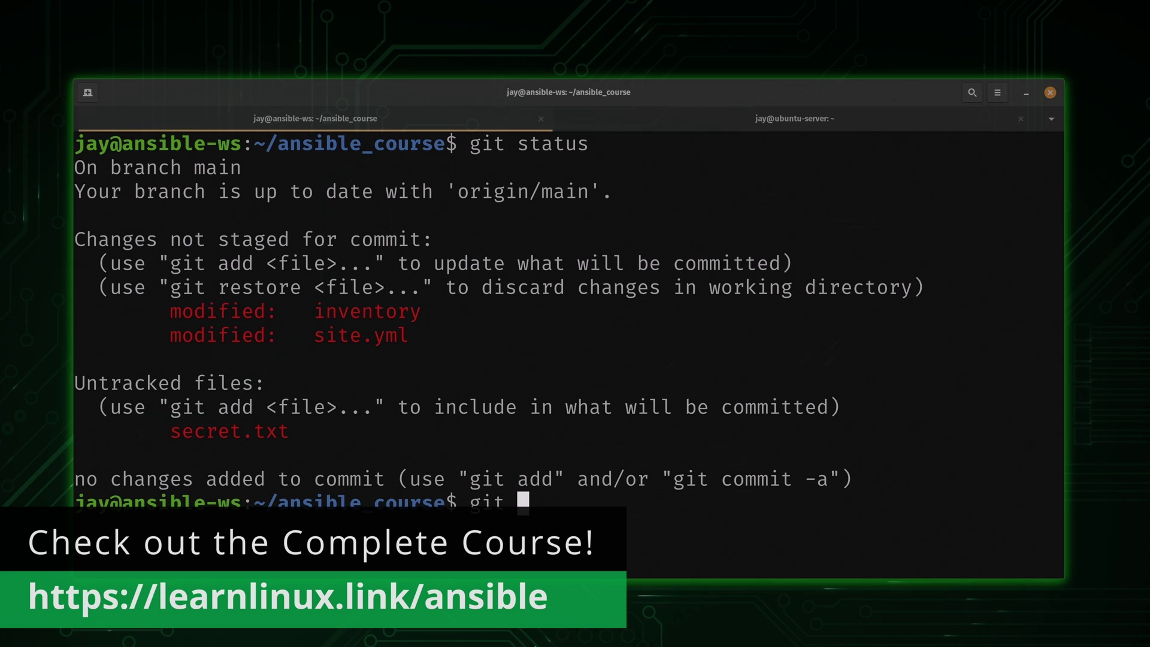
text(checkout )
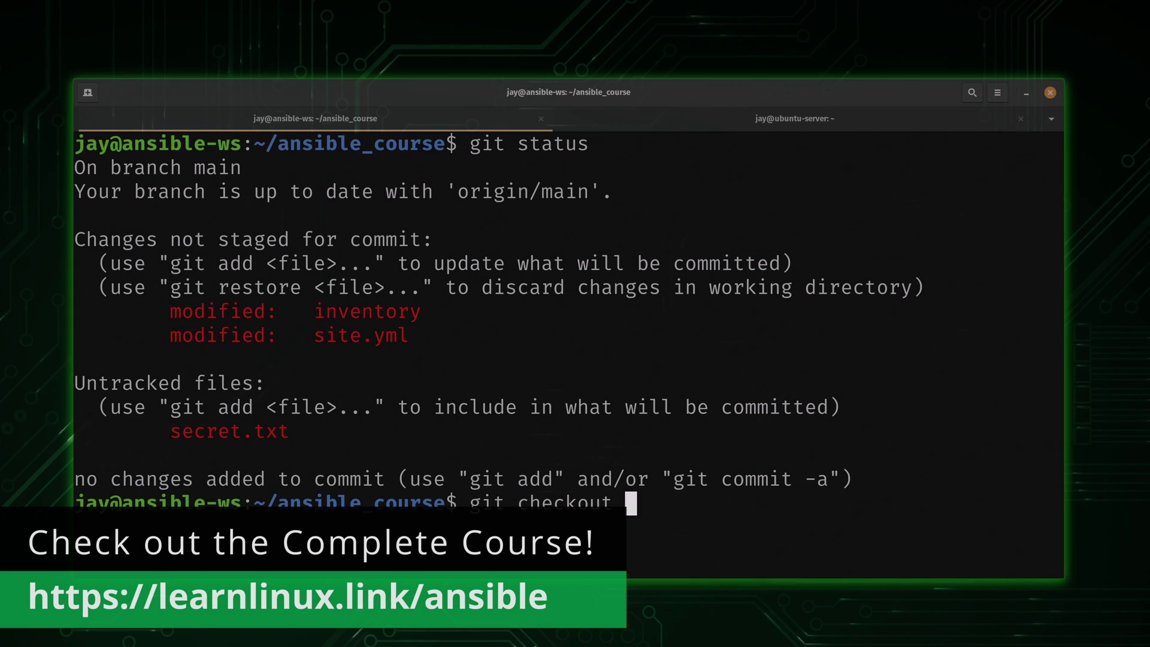
text(inventory)
key(Return)
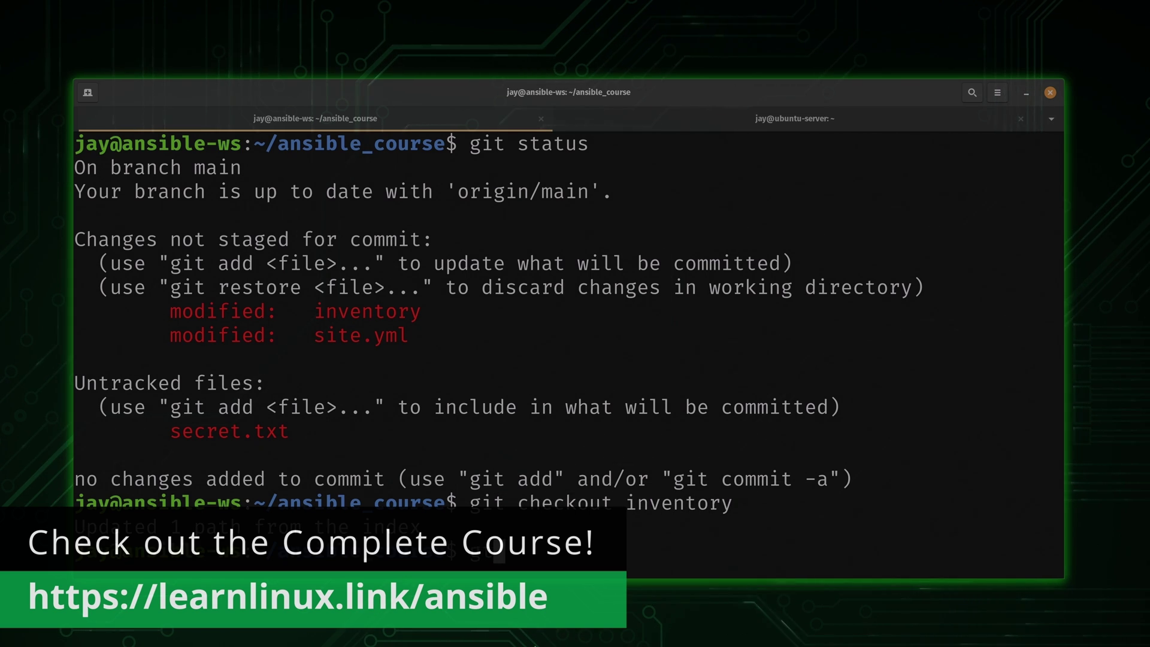
text(t checkou)
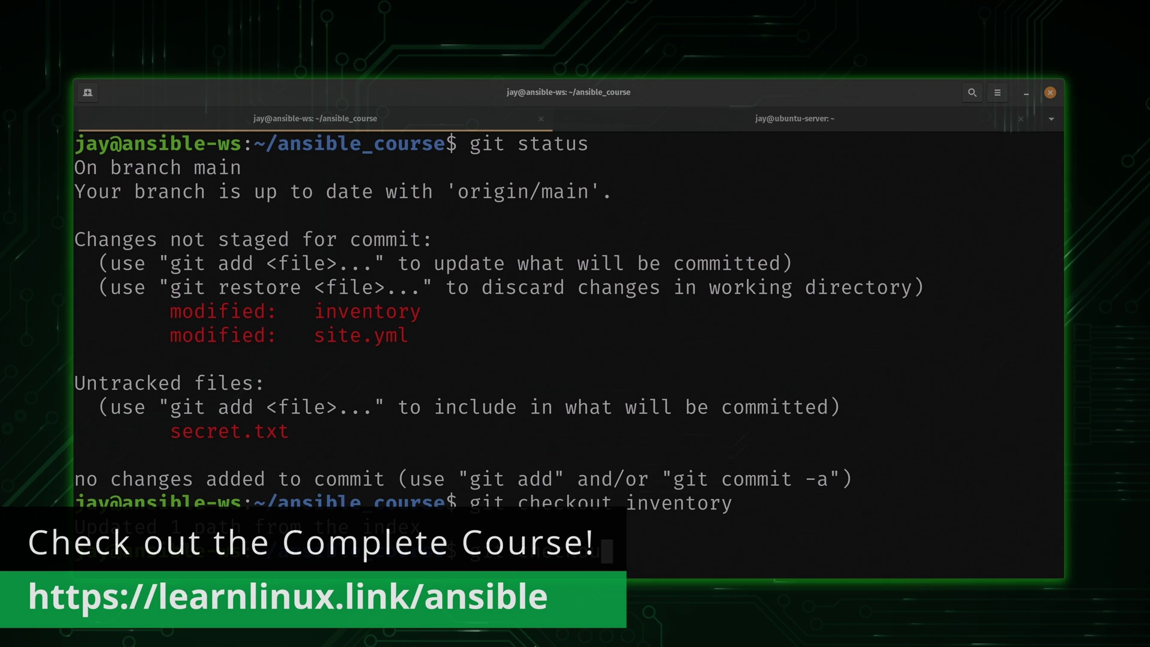
text(t site)
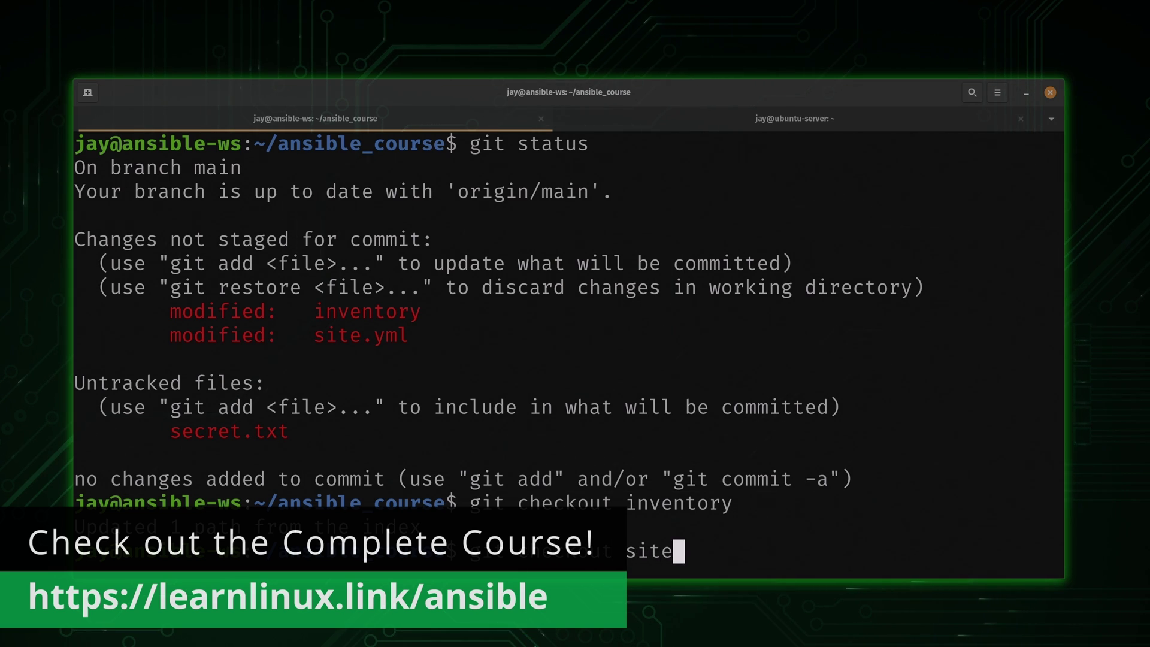
text(.yml)
key(Return)
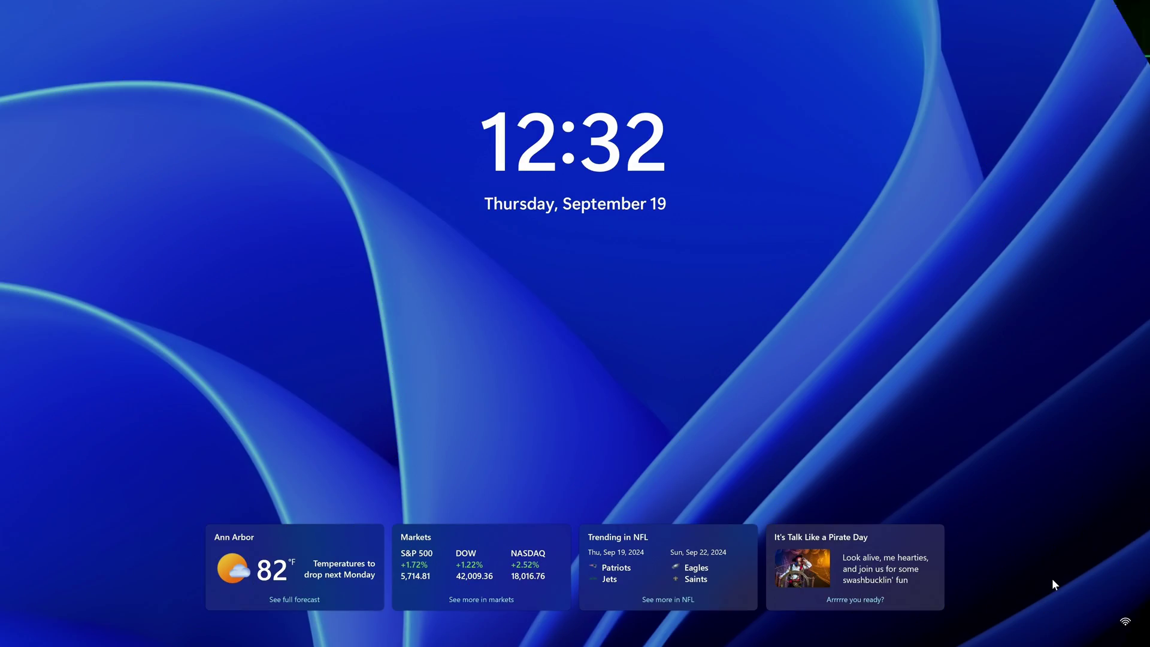
- Dismiss the lock screen and sign in to Windows 11 with the account password
click(1052, 578)
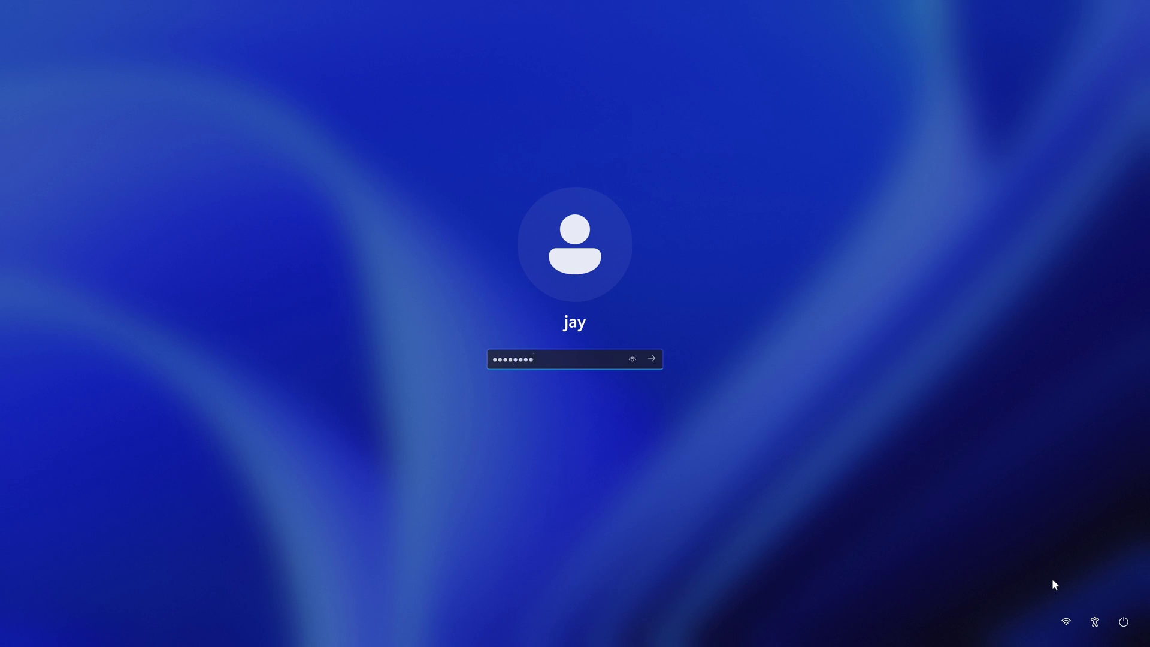
key(Return)
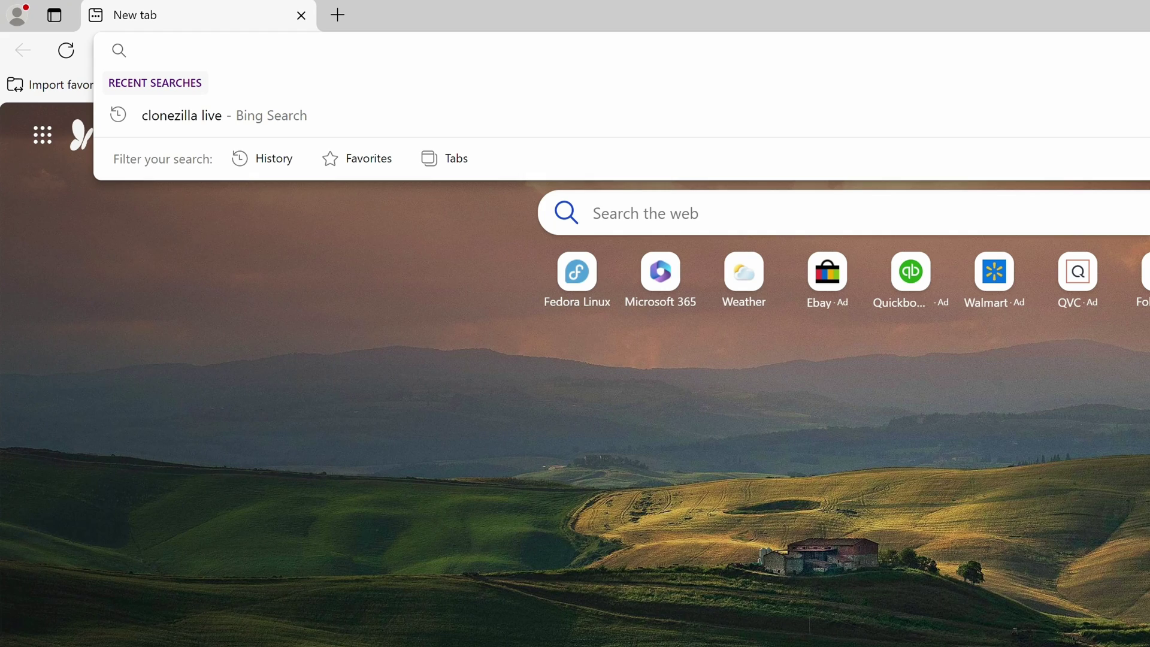
text(linux)
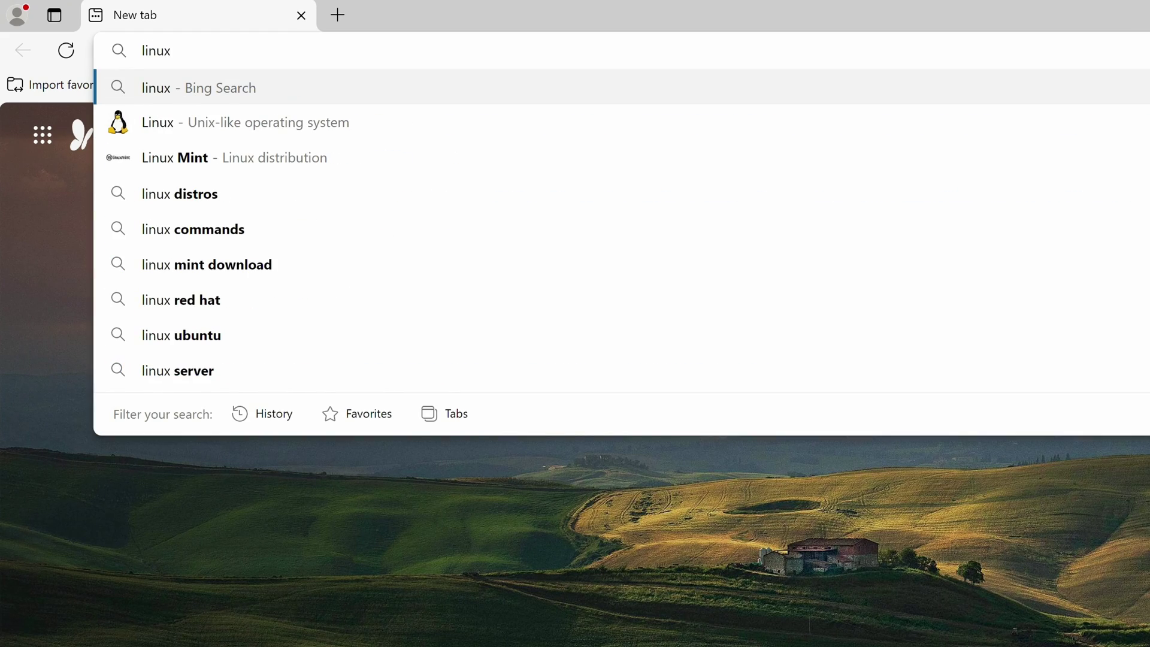
text(mint.com)
- Start the Cinnamon ISO download from kernel.org on linuxmint.com, cancel it, and close Edge
key(Return)
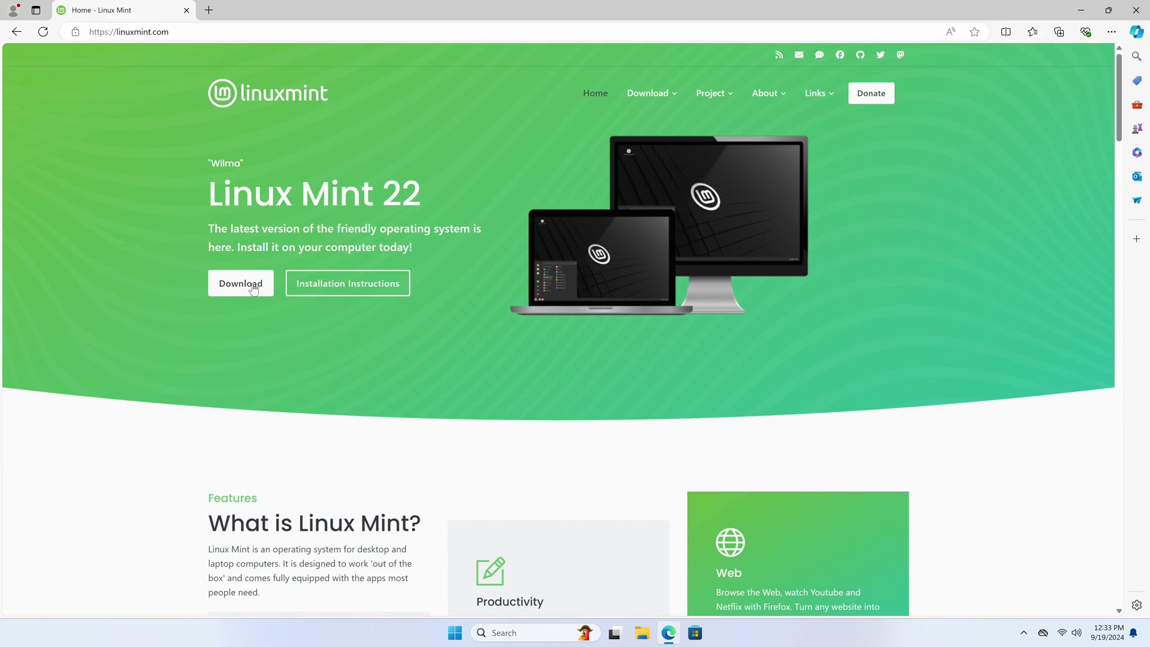
click(252, 291)
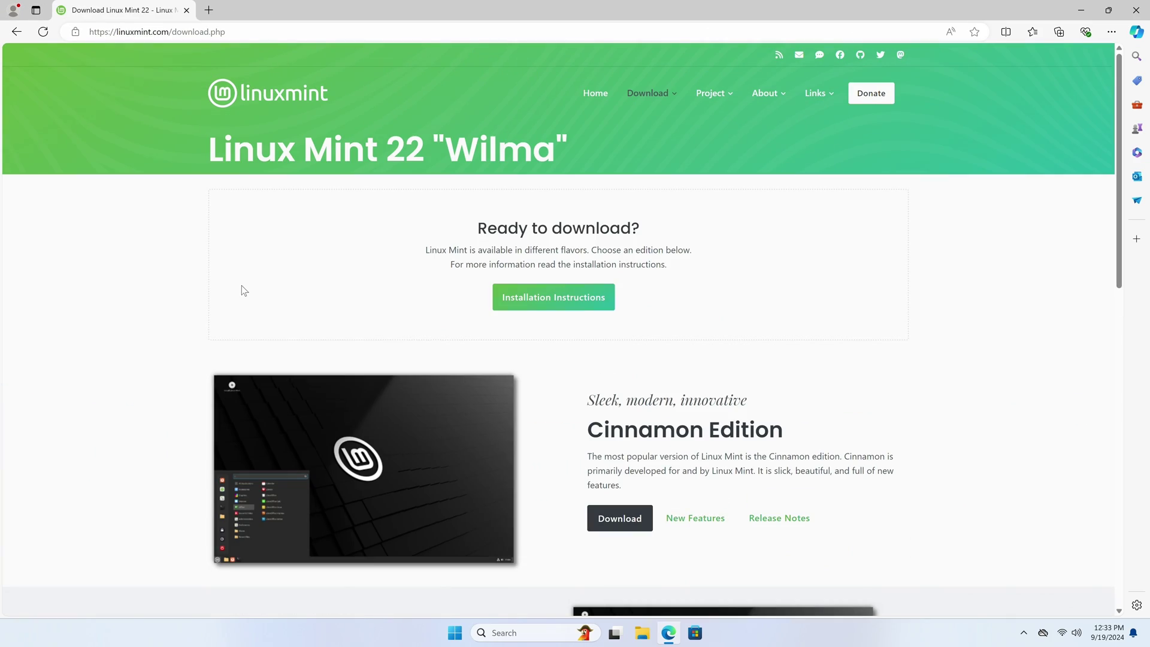
scroll(1109, 270, down, 4)
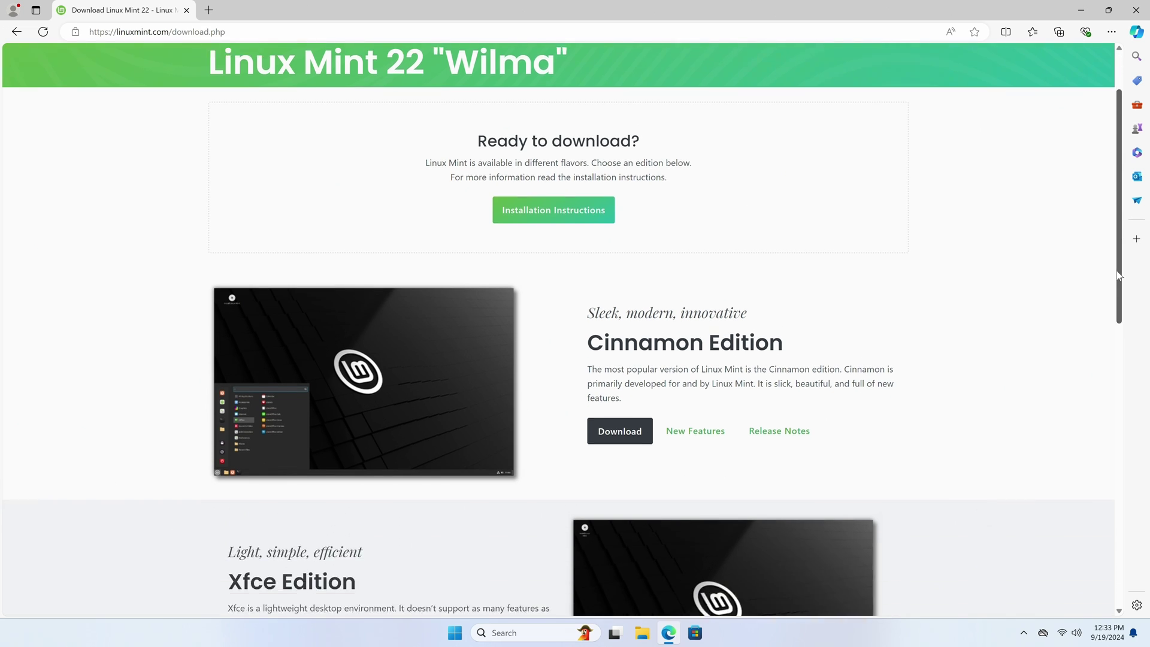
scroll(1106, 360, up, 2)
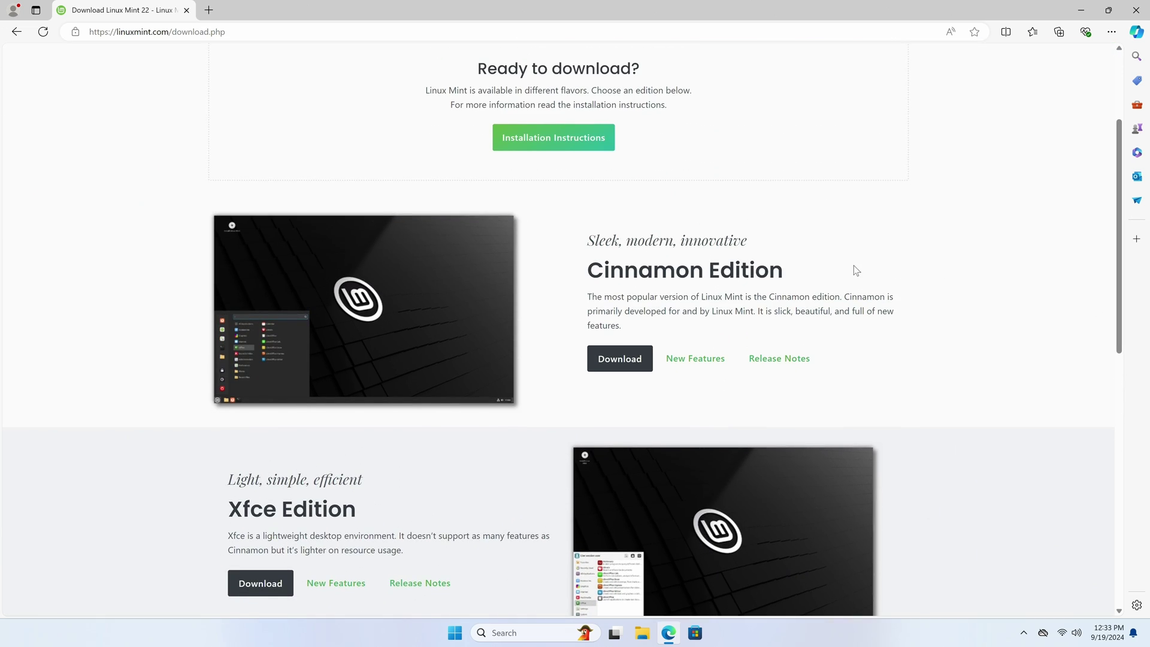
click(625, 360)
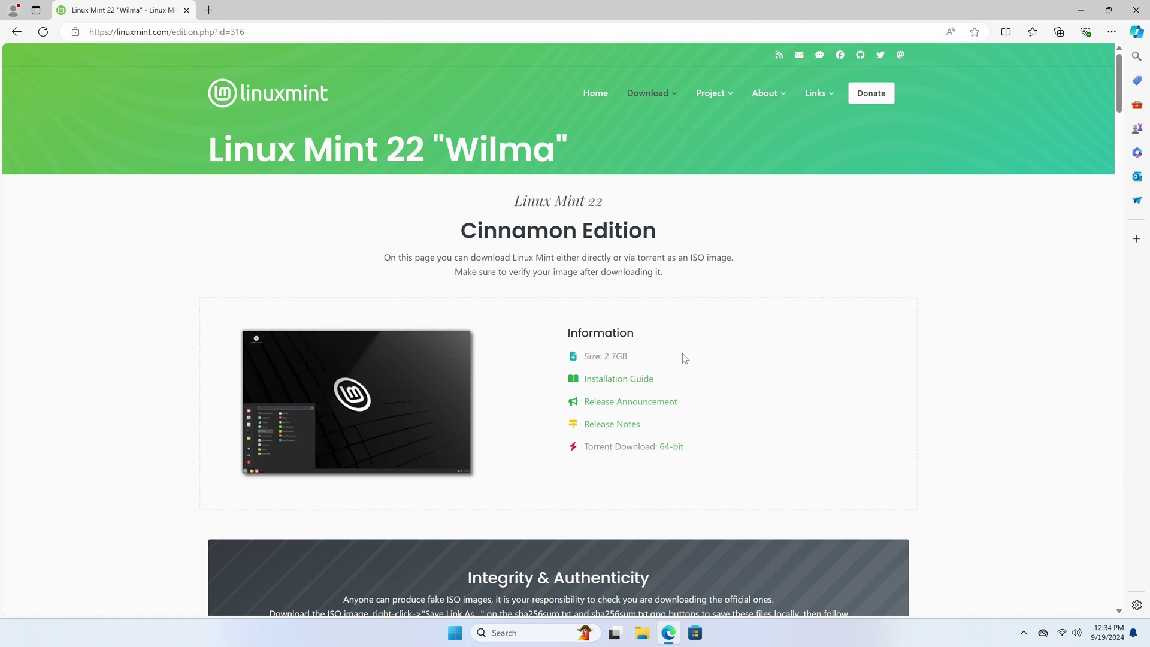
scroll(695, 349, down, 5)
scroll(710, 351, down, 3)
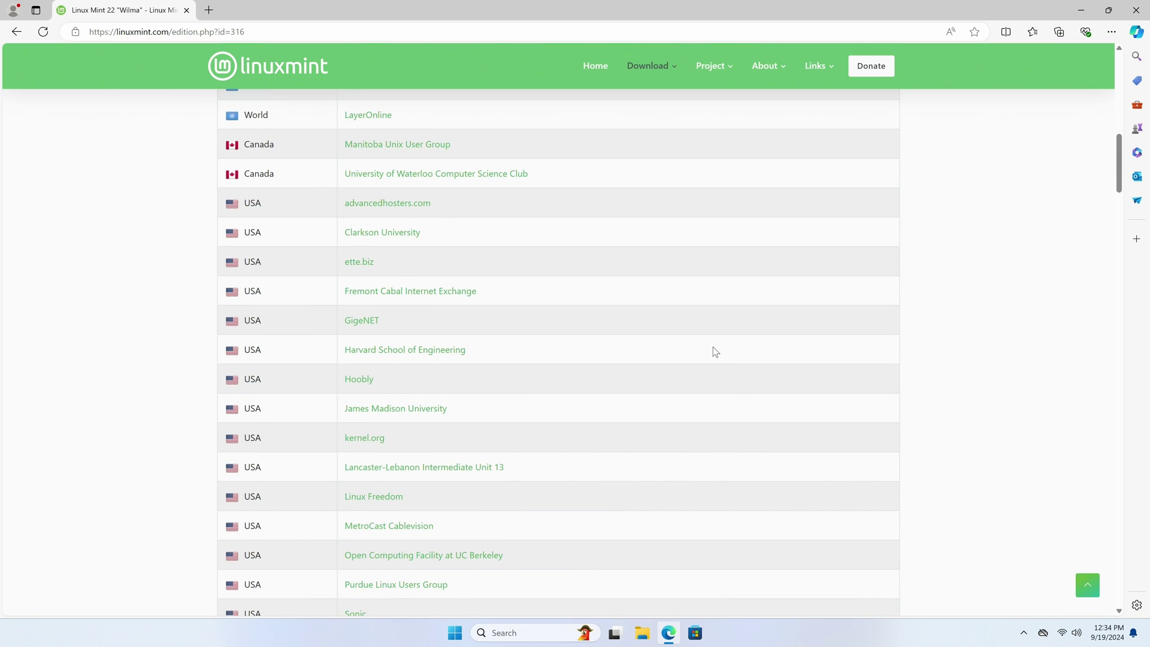
scroll(713, 350, down, 1)
scroll(716, 350, down, 1)
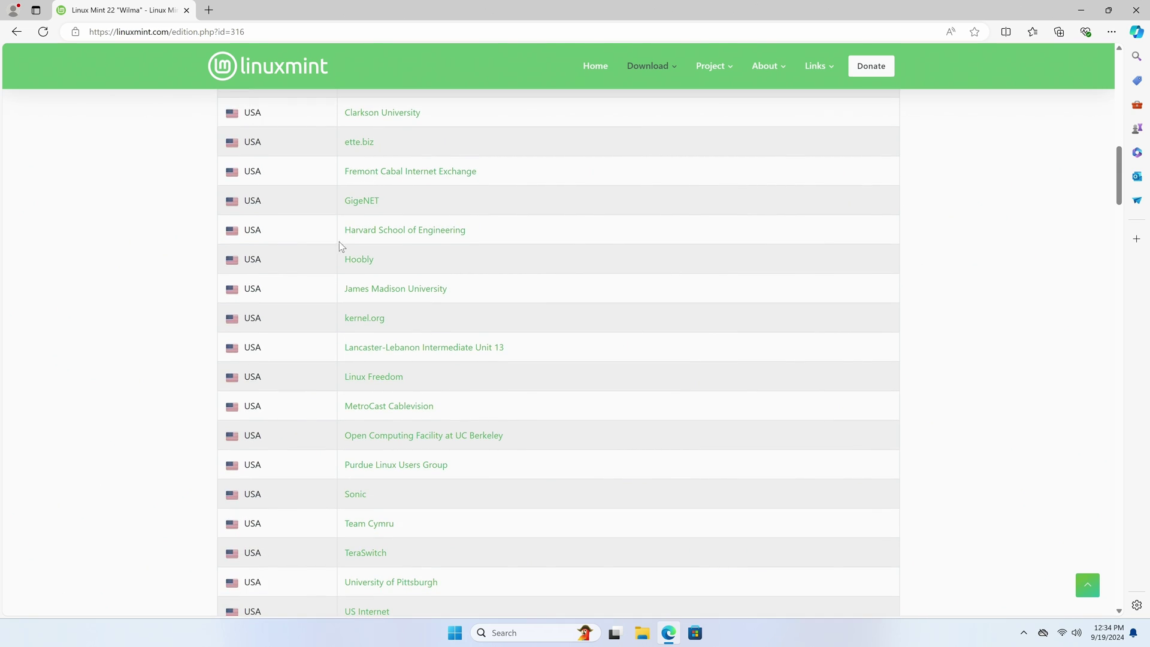
click(365, 320)
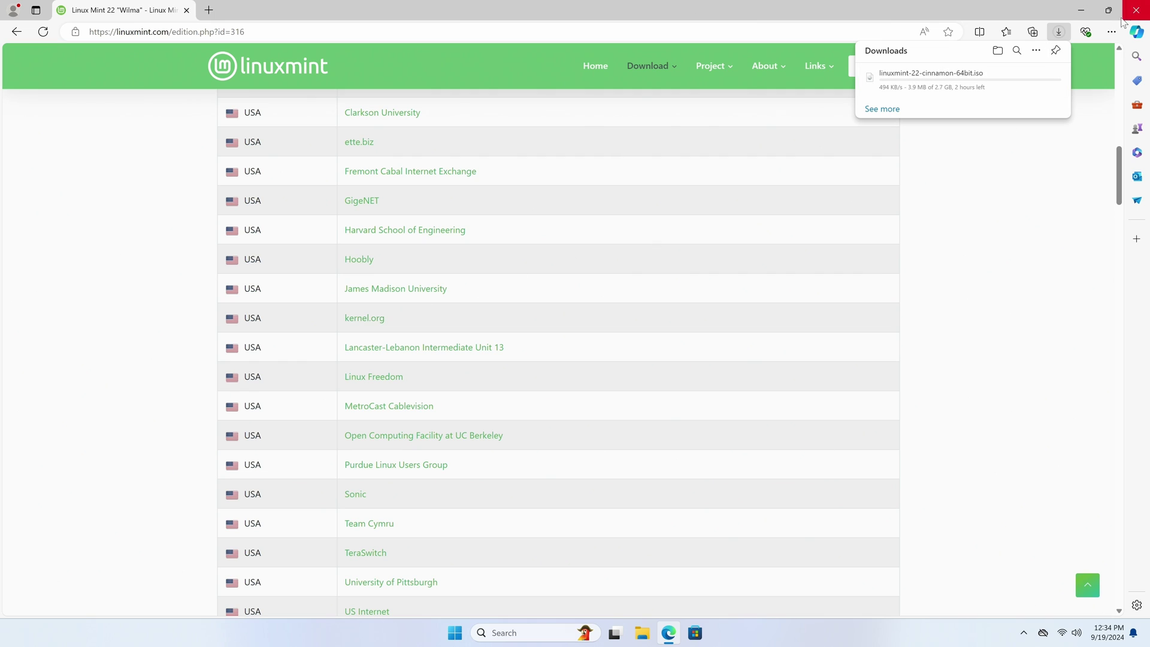
mouse_move(961, 79)
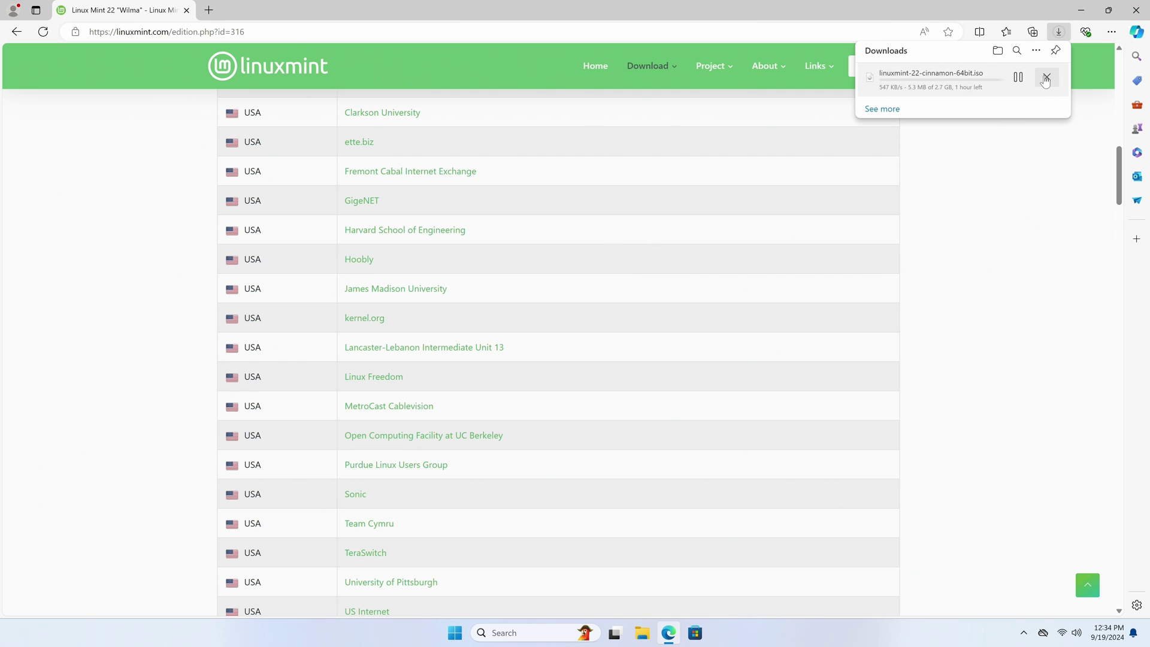
click(1045, 79)
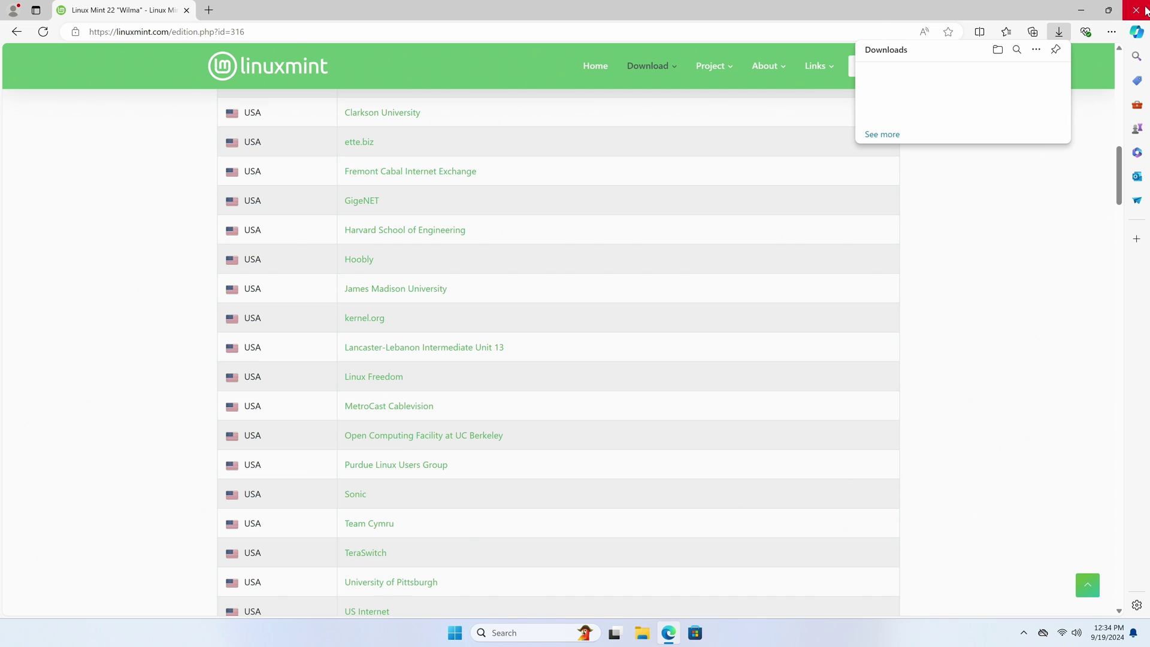
click(1137, 9)
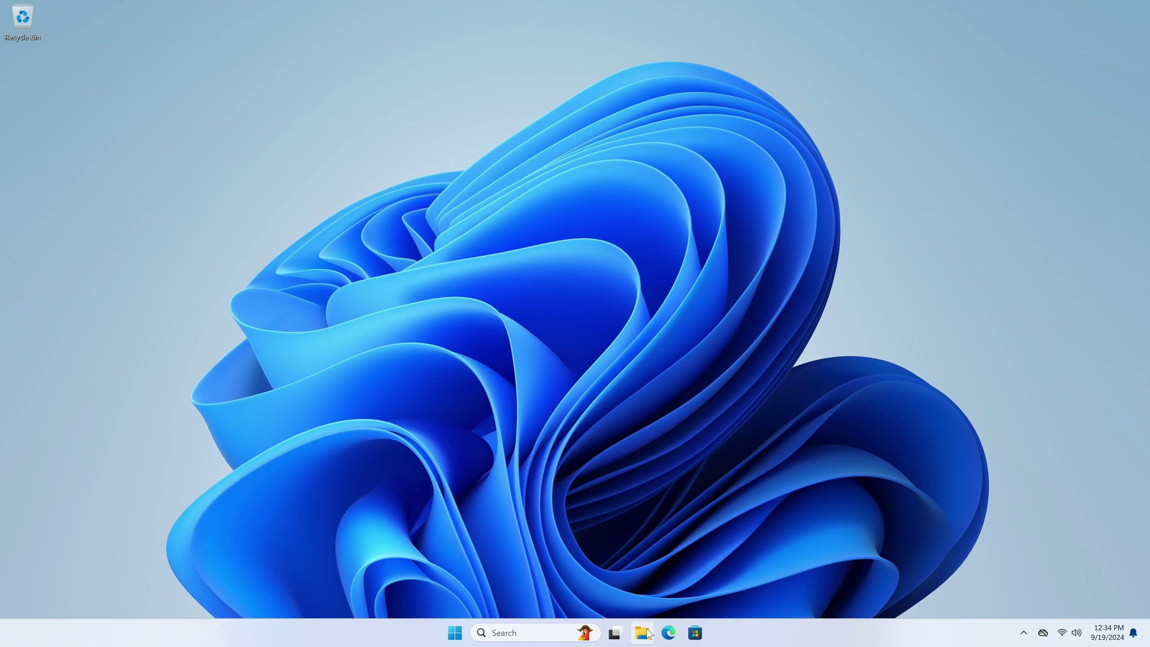
key(super+e)
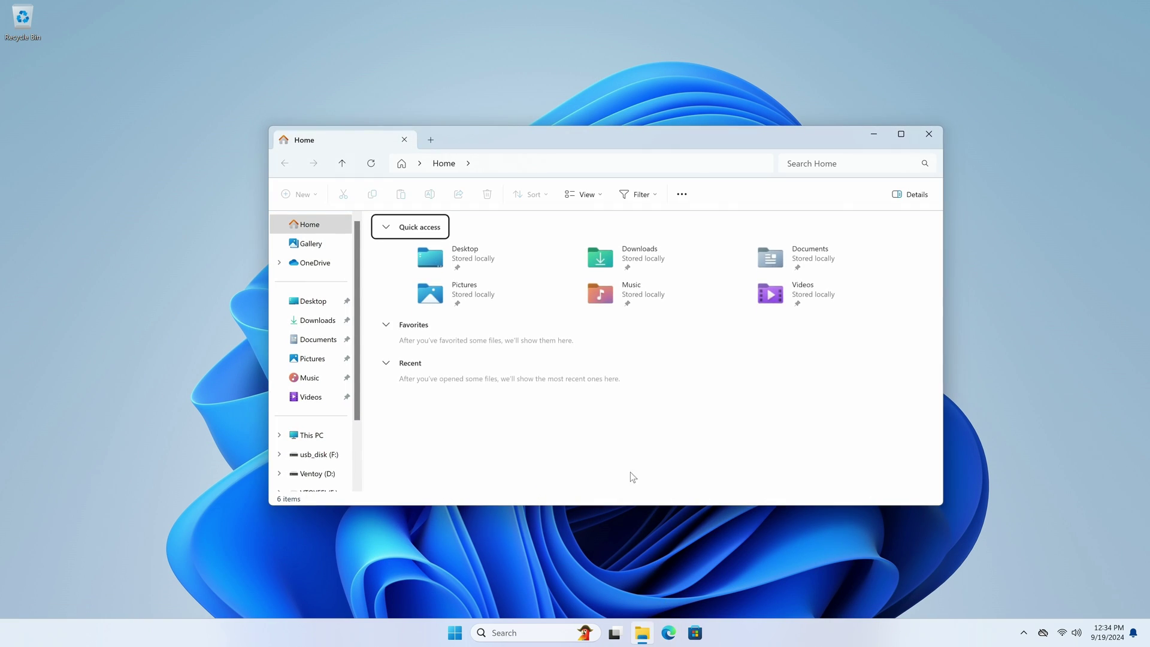
click(313, 474)
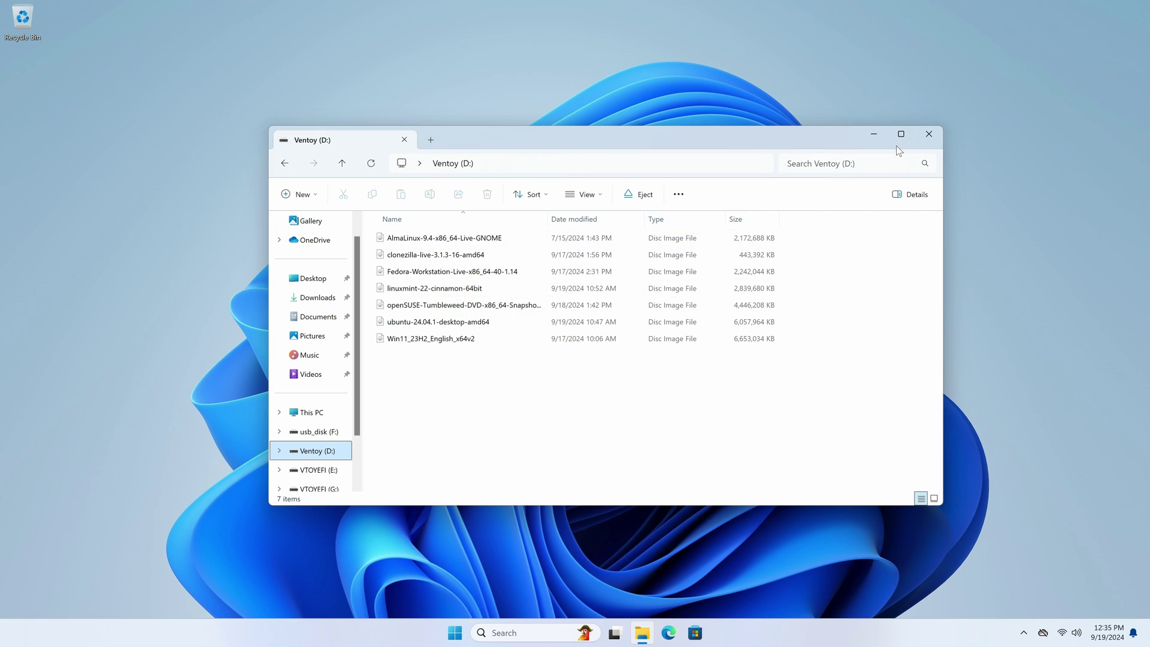
- Close the file browser and restart Windows from the Start menu power options
click(926, 135)
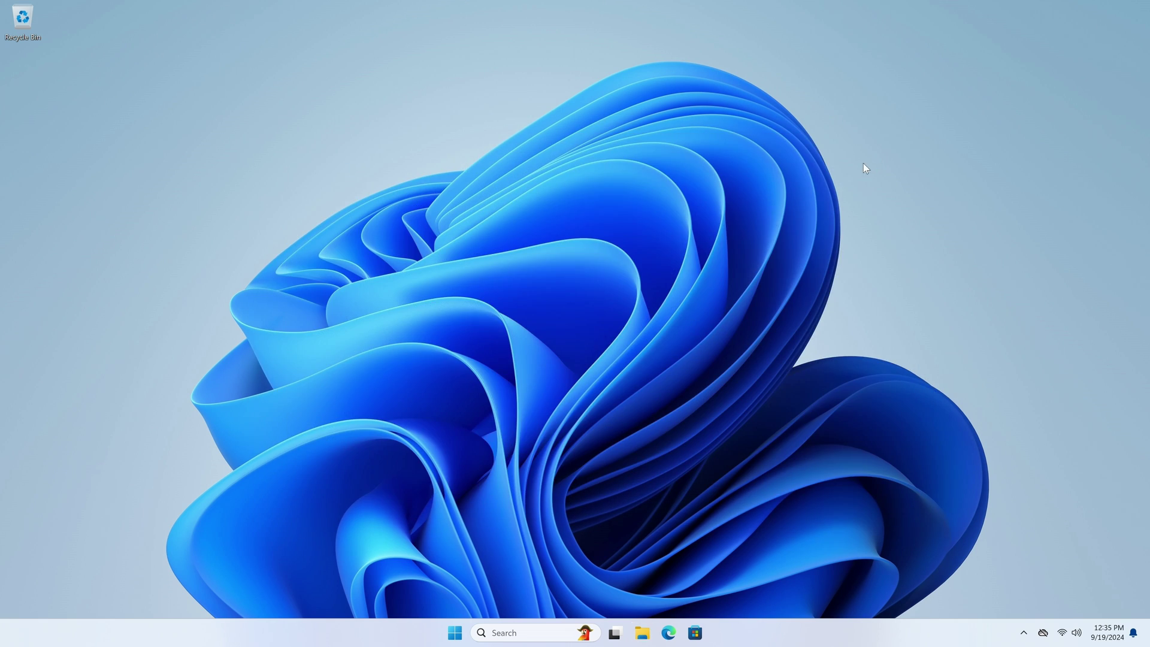
click(455, 633)
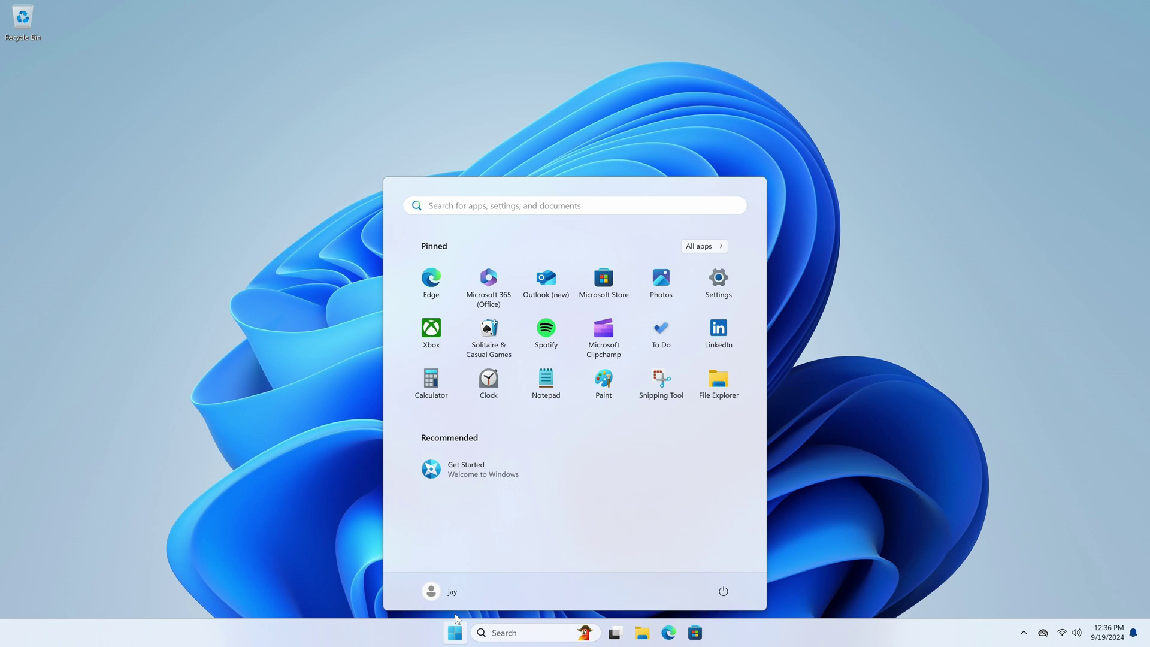
click(722, 591)
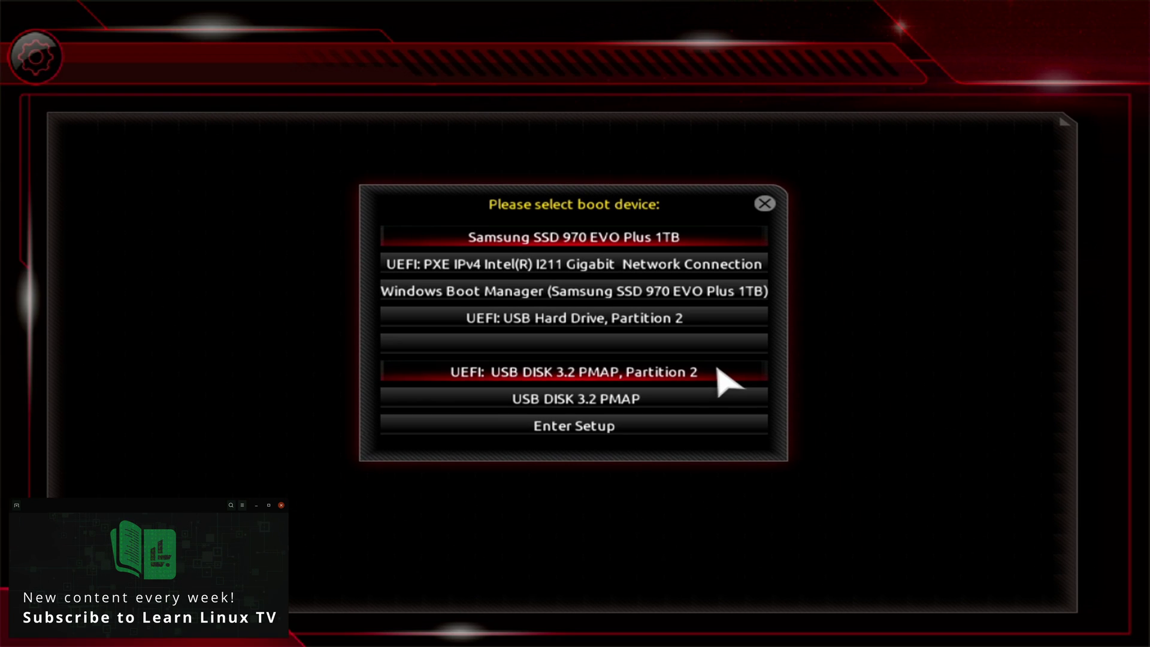
- Boot from the USB disk and choose linuxmint-22-cinnamon-64bit.iso in Ventoy
click(819, 398)
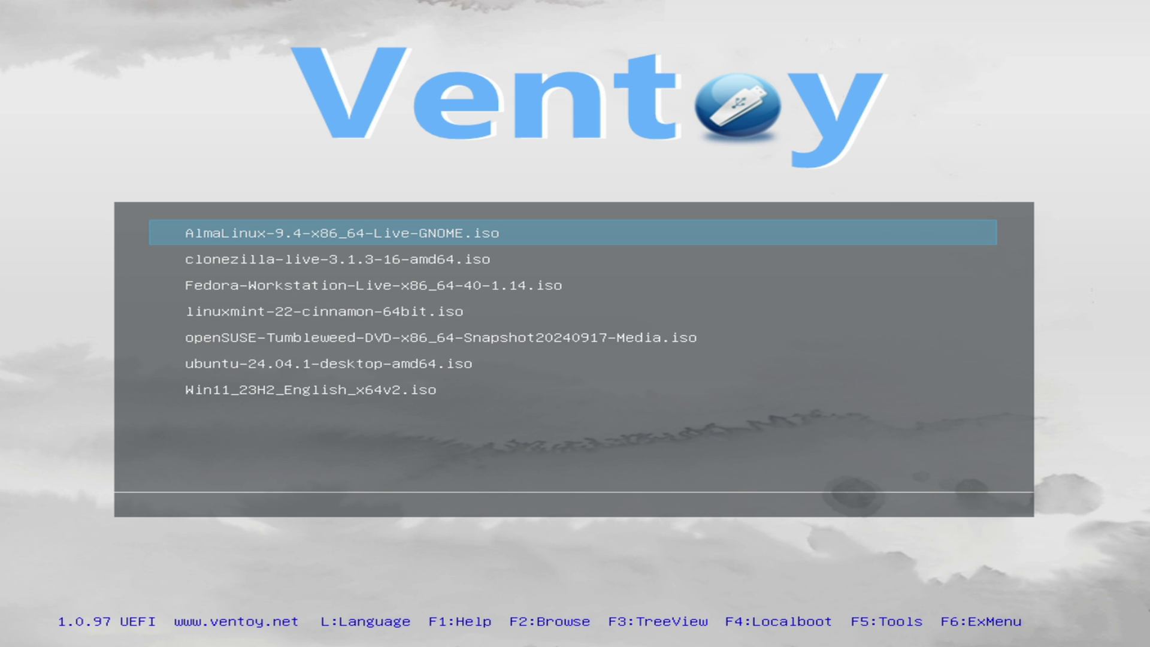
key(Down)
key(Down)
key(Down)
key(Down)
key(Down)
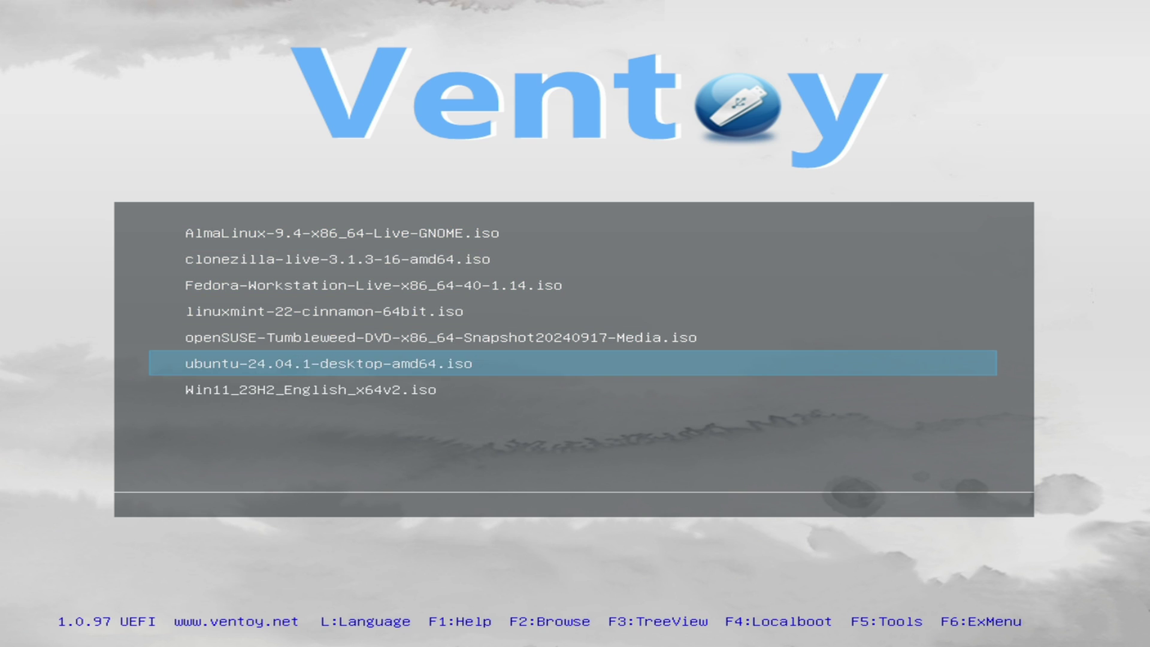
key(Down)
key(Up)
key(Up)
key(Up)
key(Up)
key(Up)
key(Up)
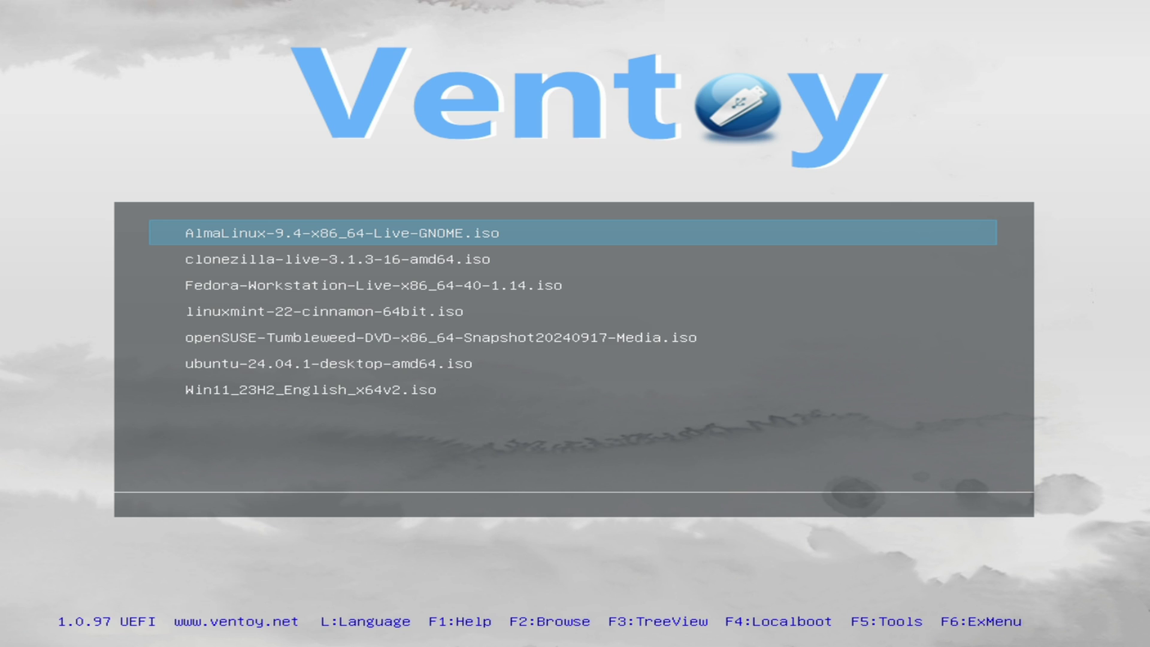
key(Down)
key(Down)
key(Down)
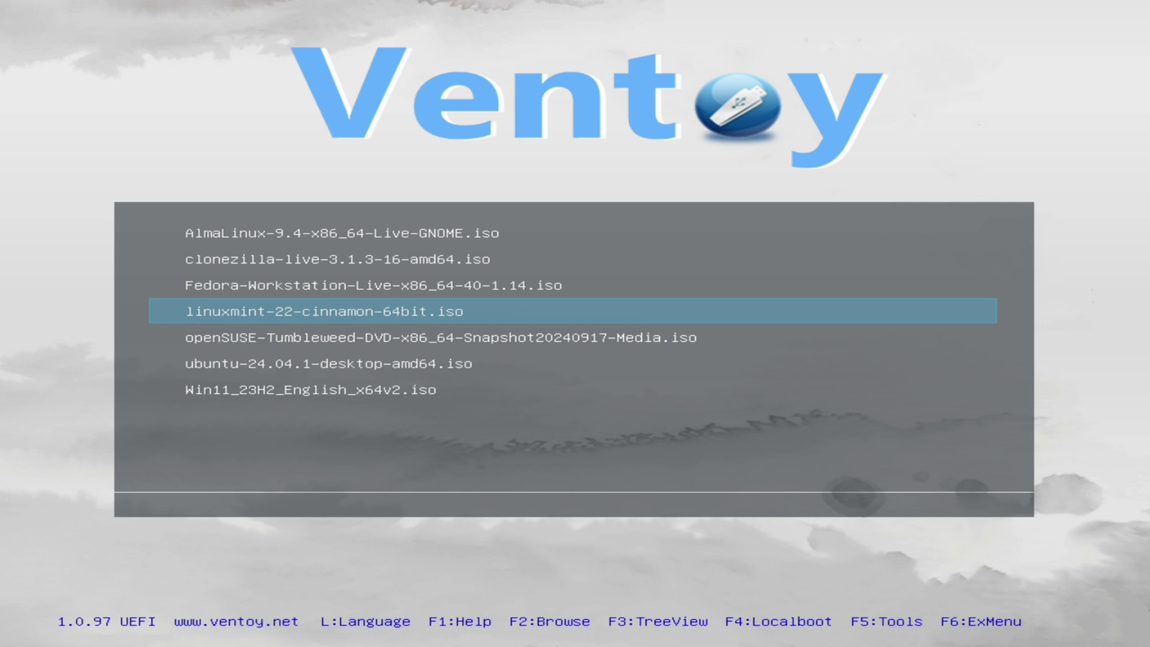
key(Return)
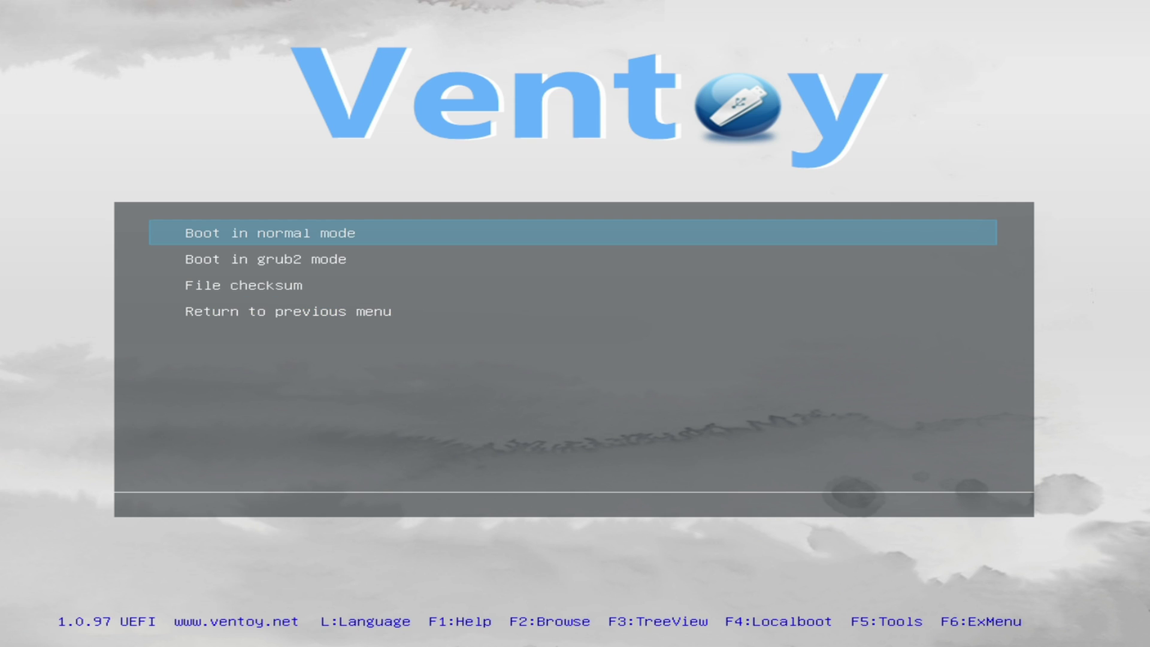
- Boot the Mint live session in normal mode and open the desktop context menu
key(Return)
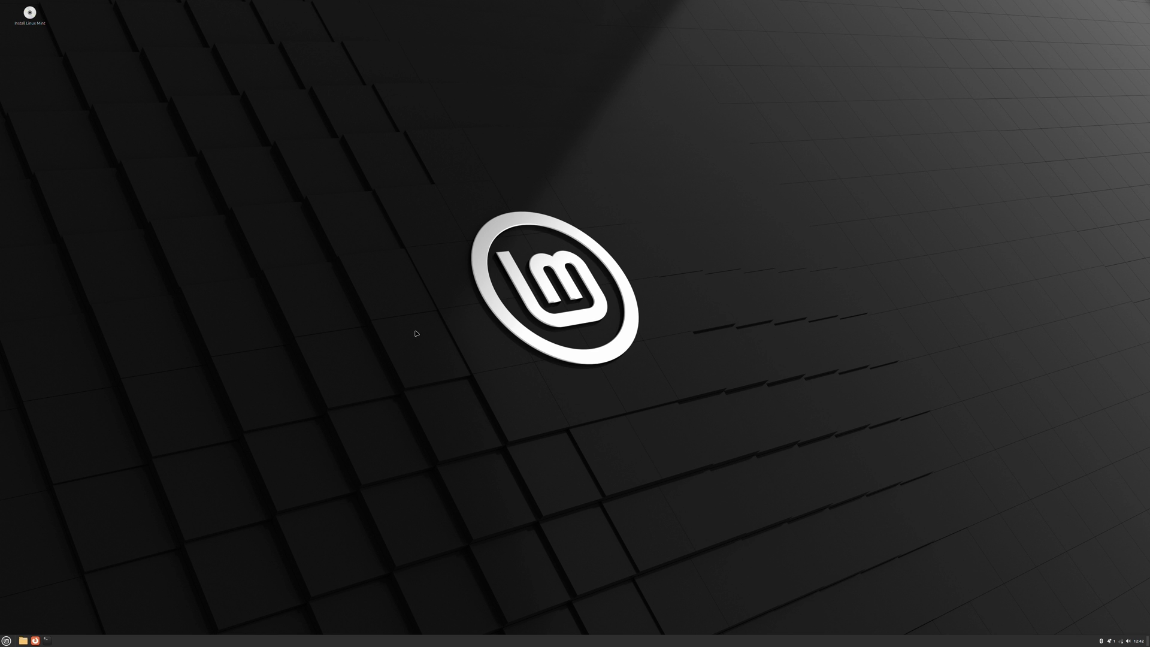
right_click(416, 334)
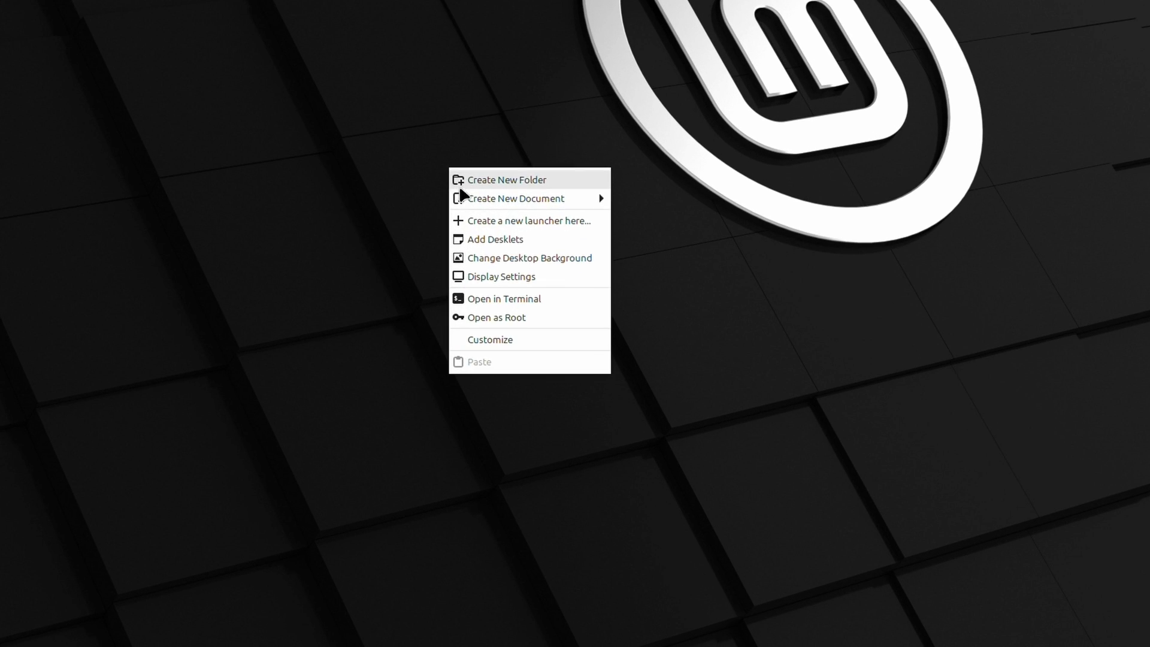
- Apply and keep a 200% interface scale in Display settings, then reposition the window
click(529, 279)
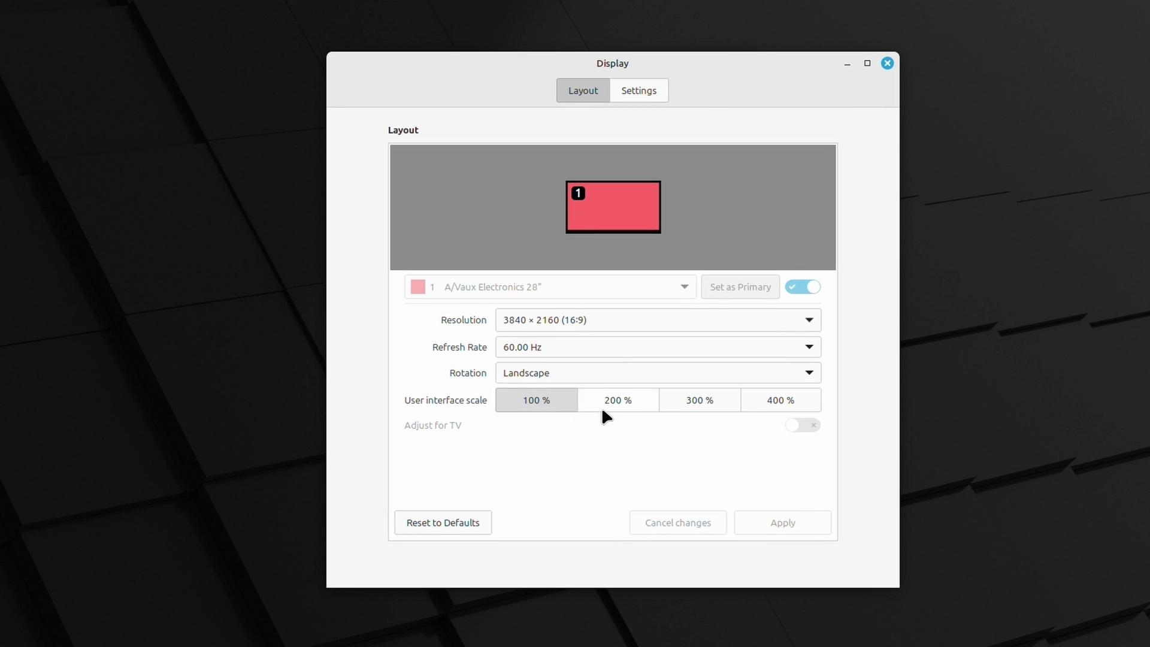
click(600, 407)
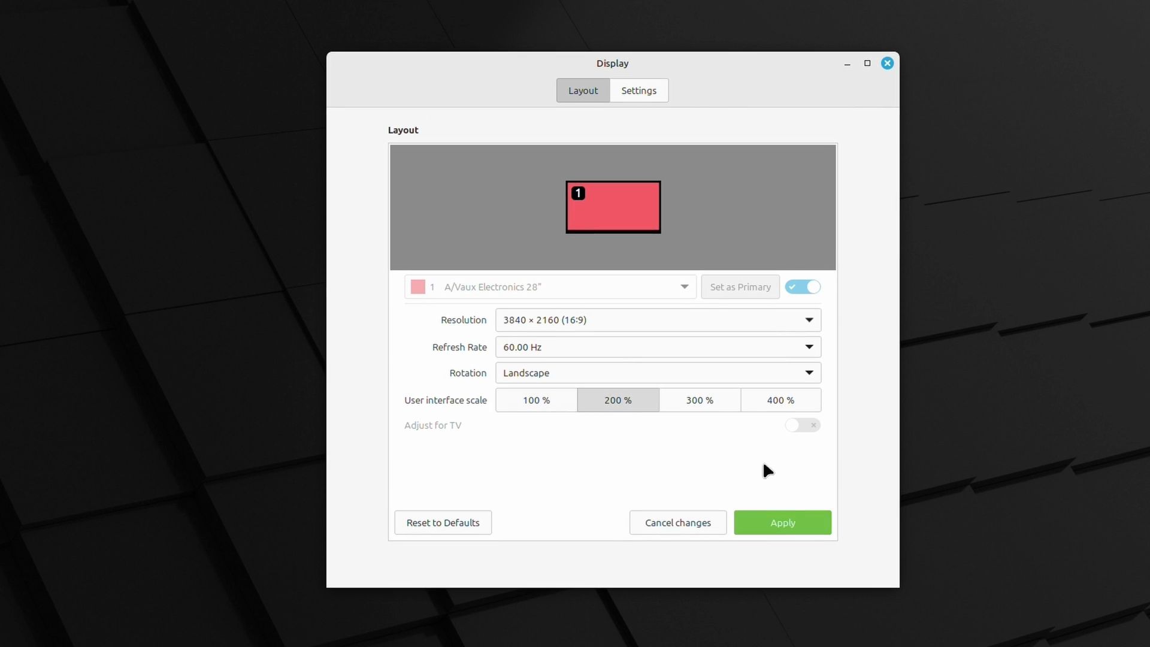
click(791, 517)
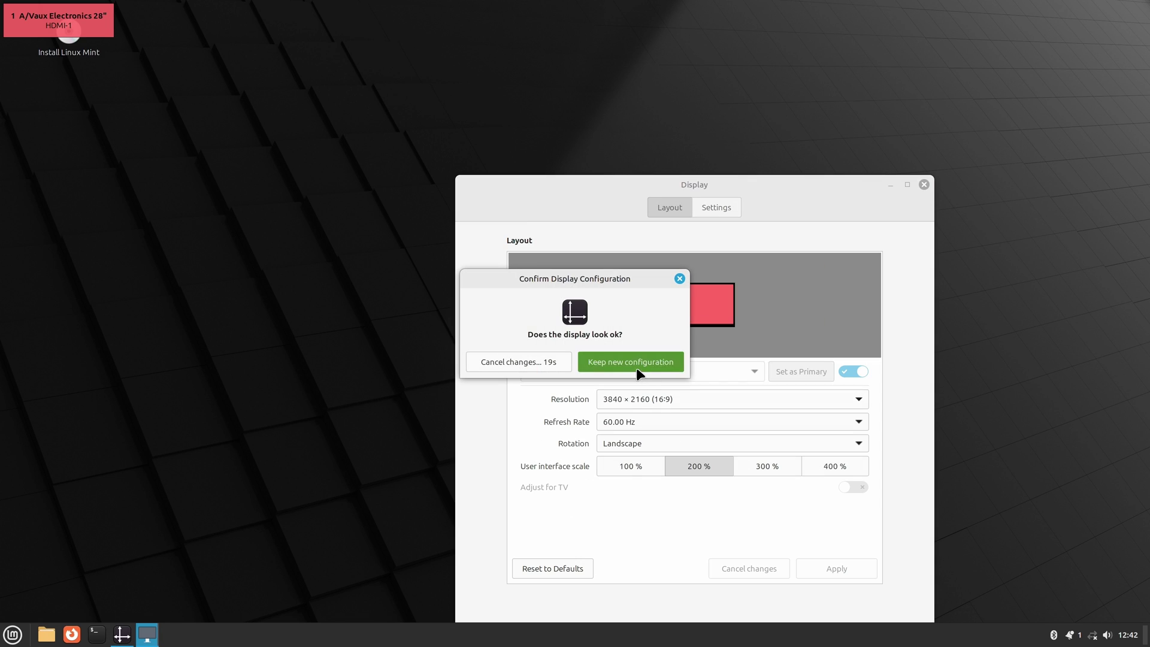
click(637, 364)
drag(737, 183, 601, 100)
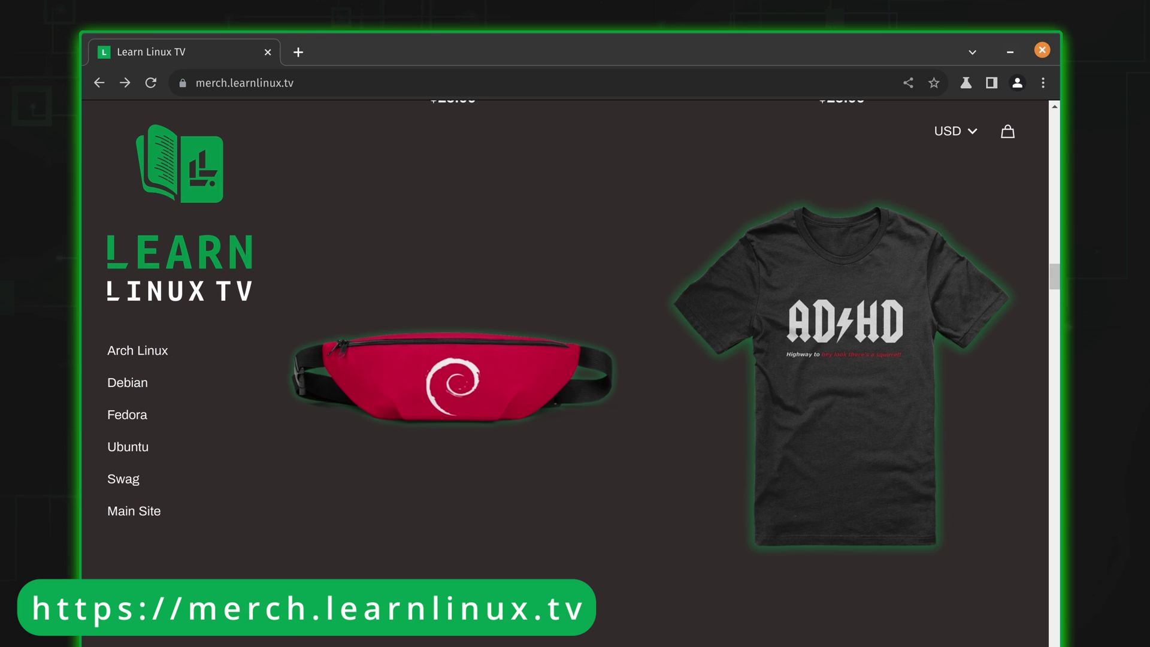
scroll(574, 359, down, 2)
scroll(665, 373, down, 3)
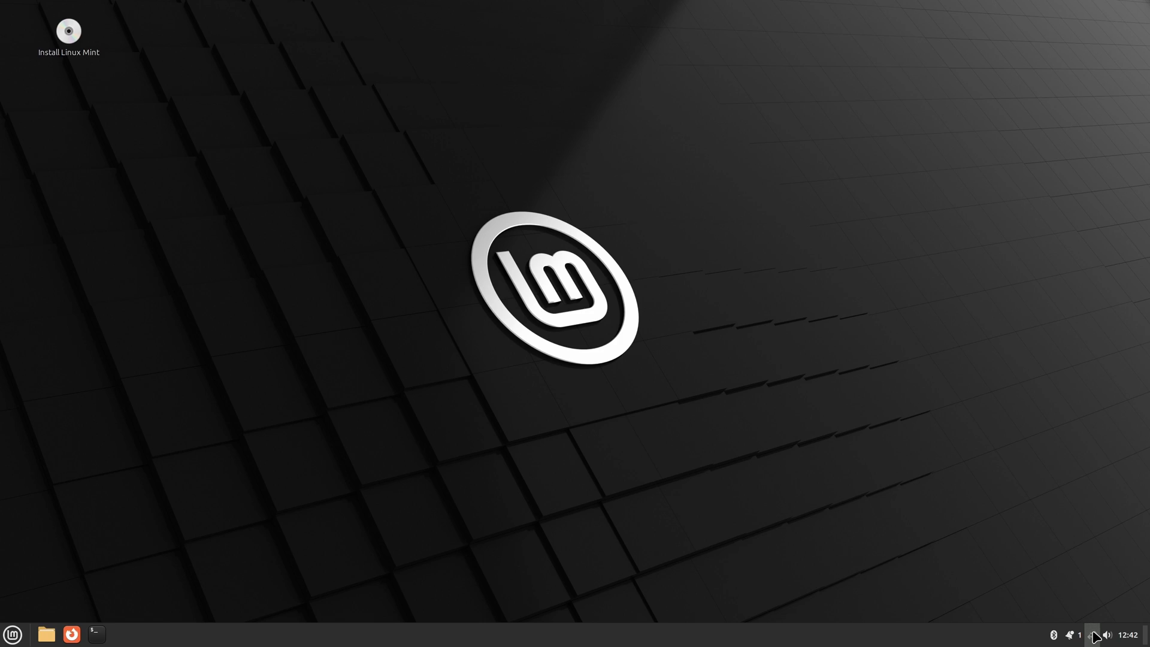
- Join the Shangri-La Wi-Fi network from the network applet with its password
click(1093, 636)
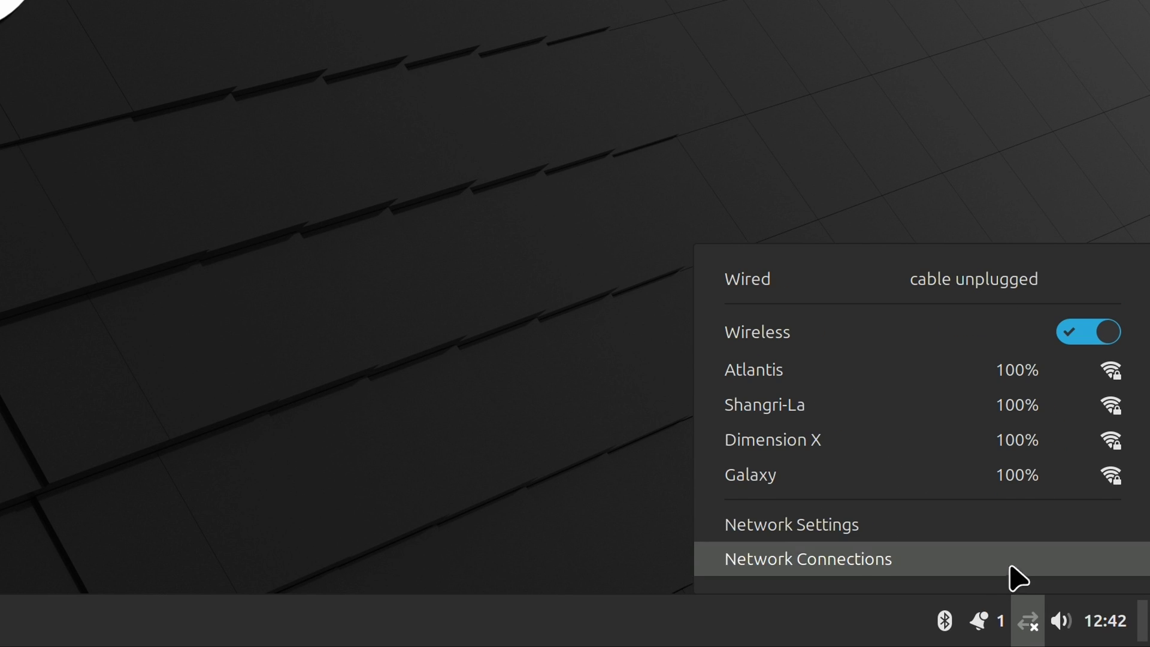
click(889, 413)
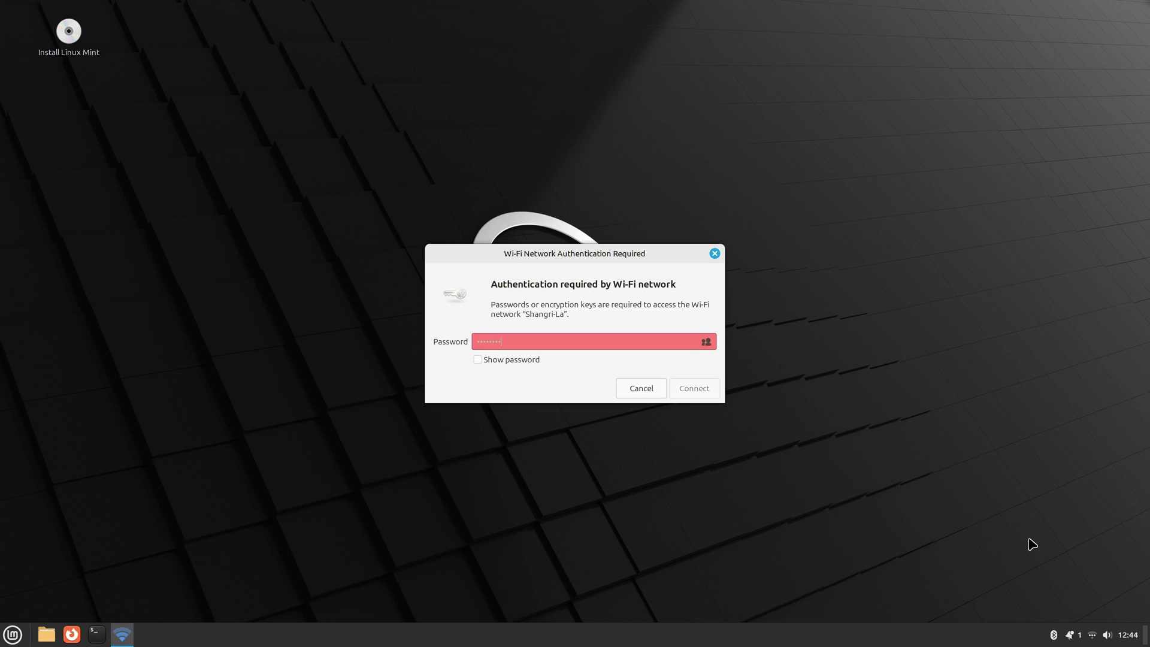
text(****)
key(Return)
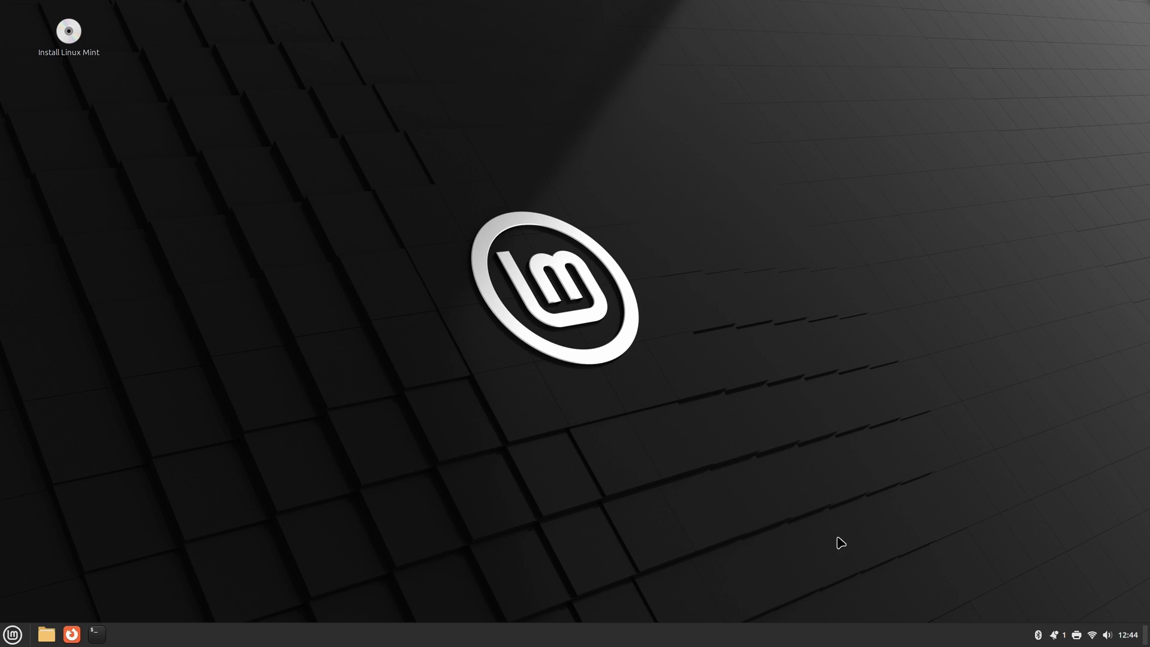
- Open a web page in Firefox, pause its video, and close the browser
click(76, 635)
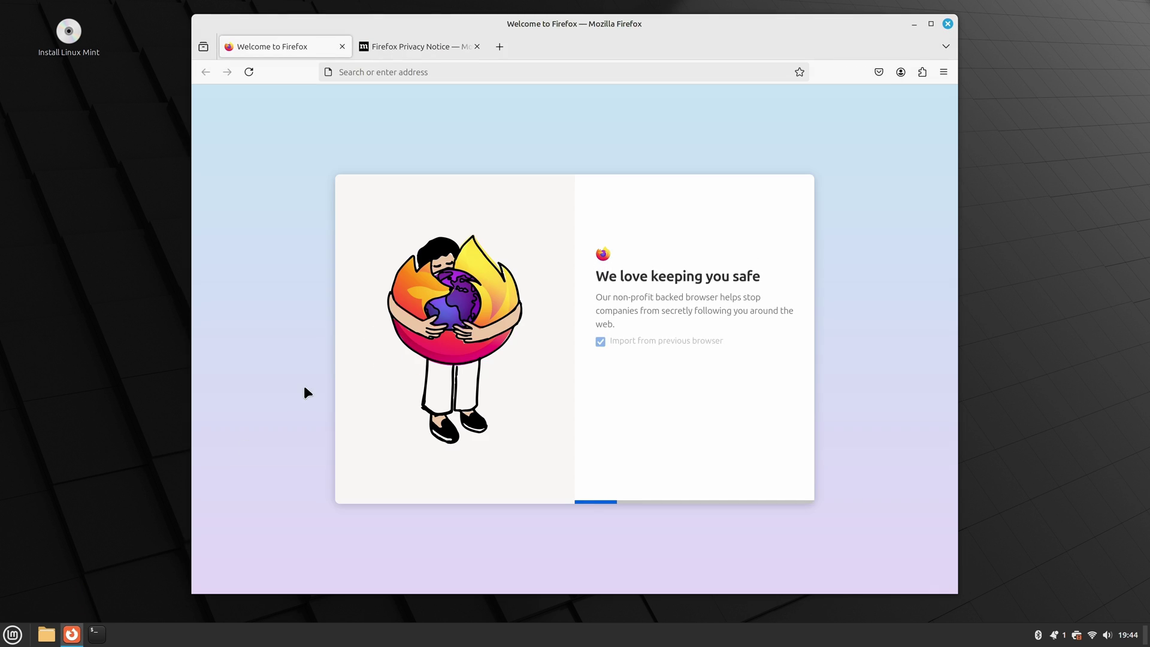
click(393, 74)
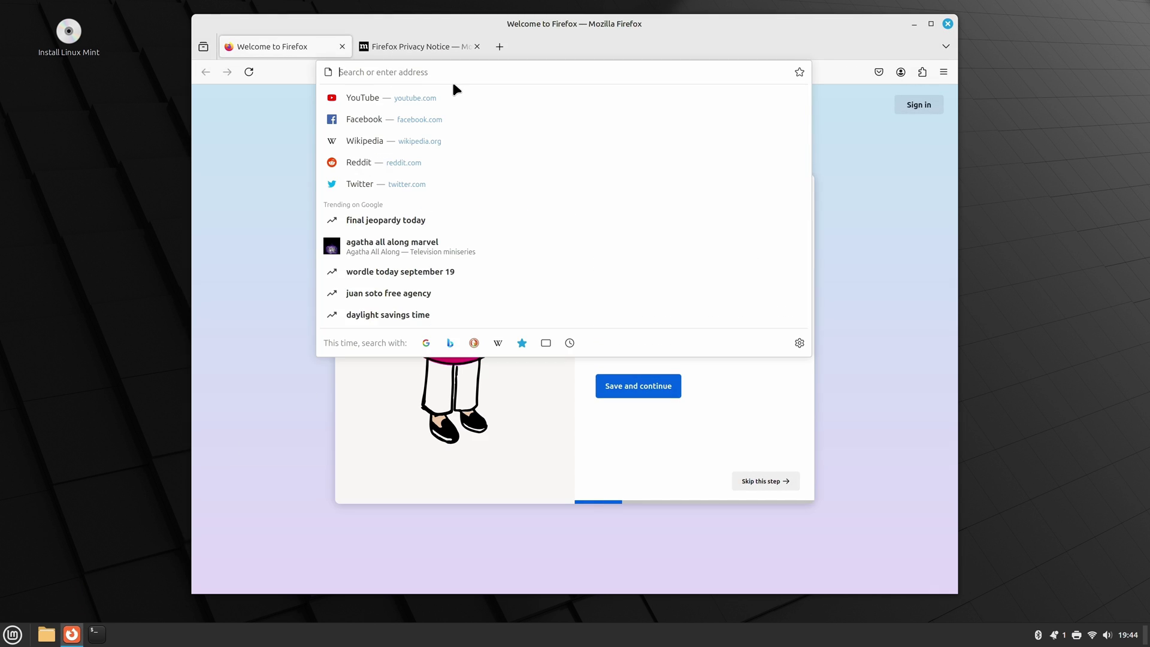
text(learnlinux.tv)
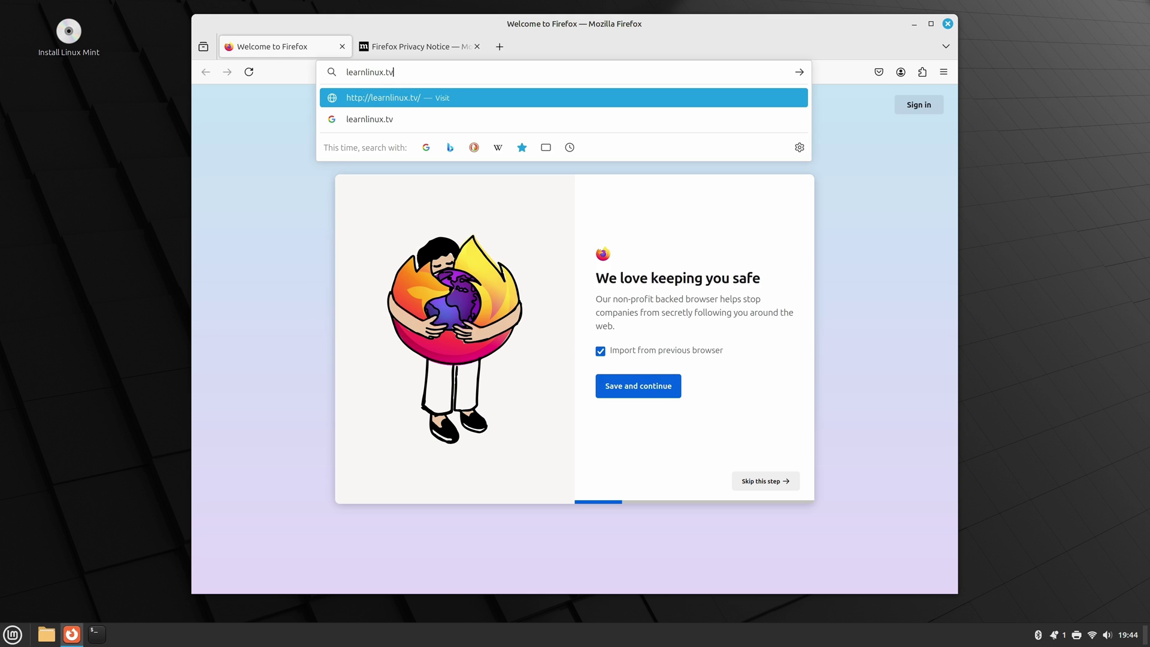
key(Return)
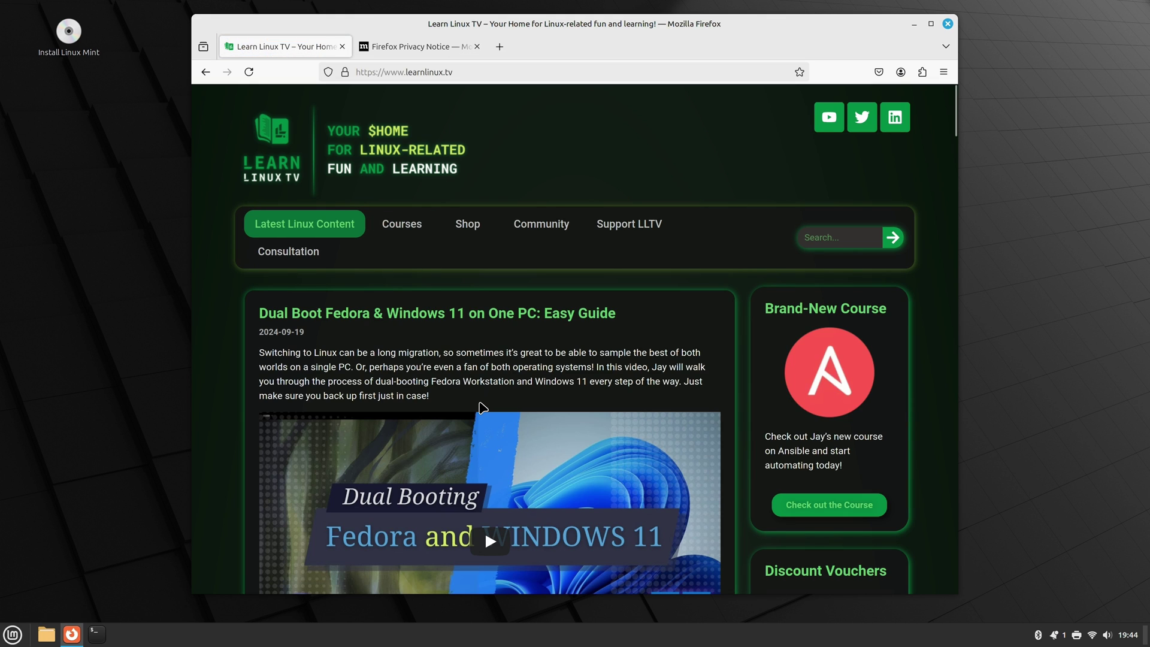
scroll(478, 407, down, 2)
scroll(479, 407, down, 3)
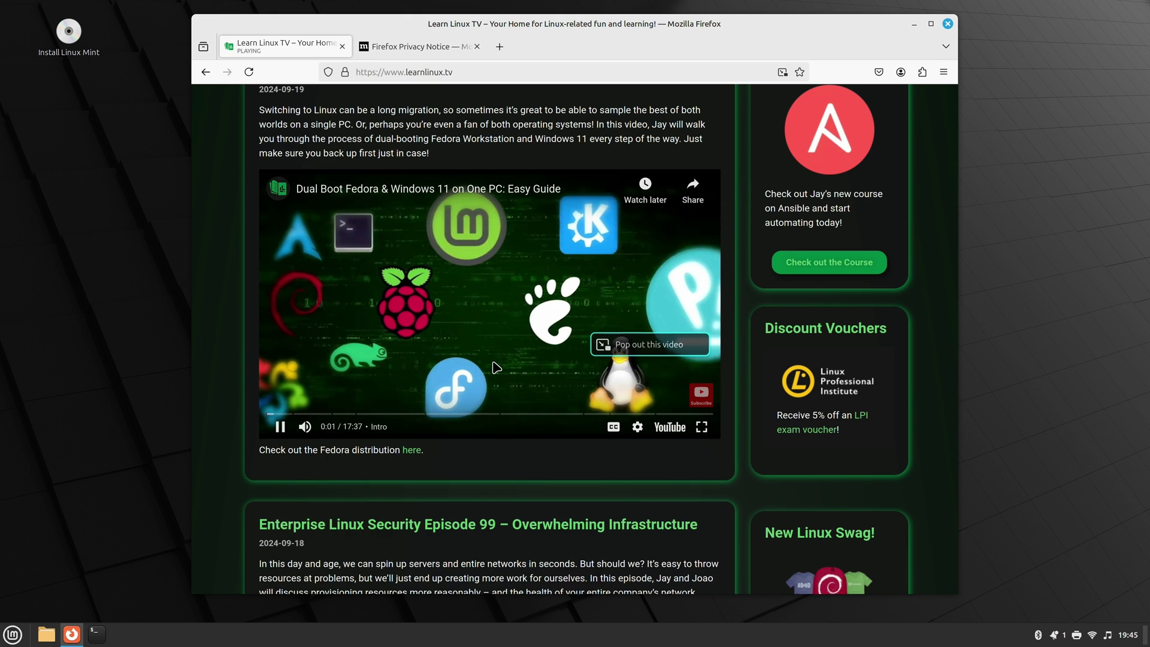
click(492, 356)
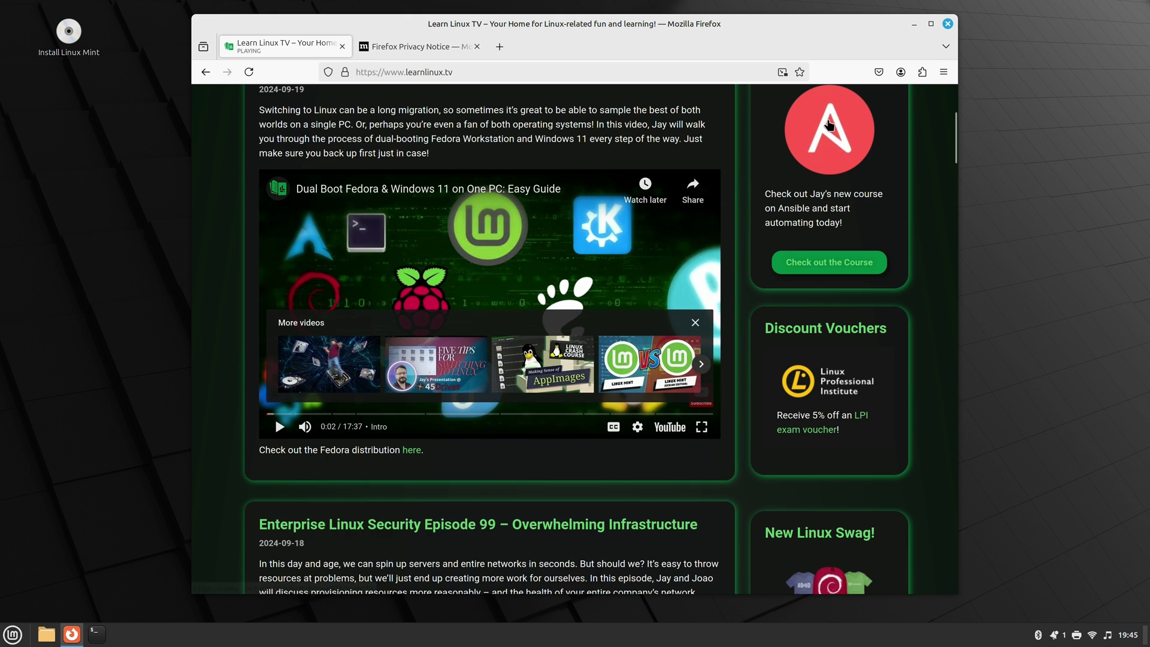
click(946, 25)
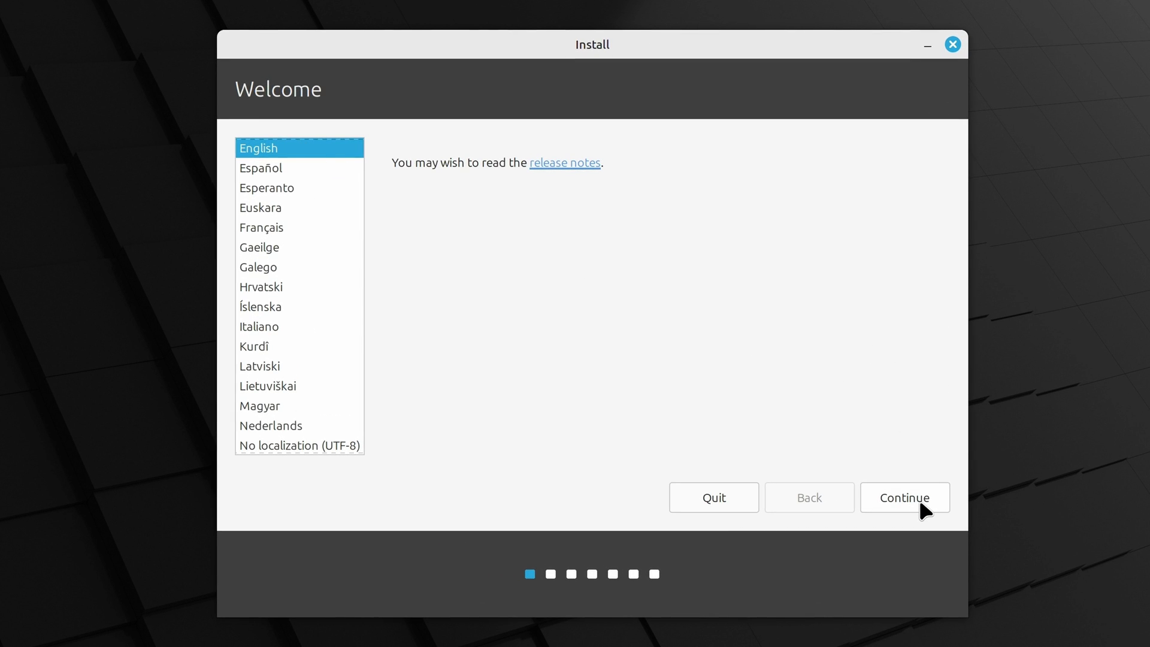
- Keep English as the installer language and accept the English (US) keyboard layout after a typing test
click(918, 501)
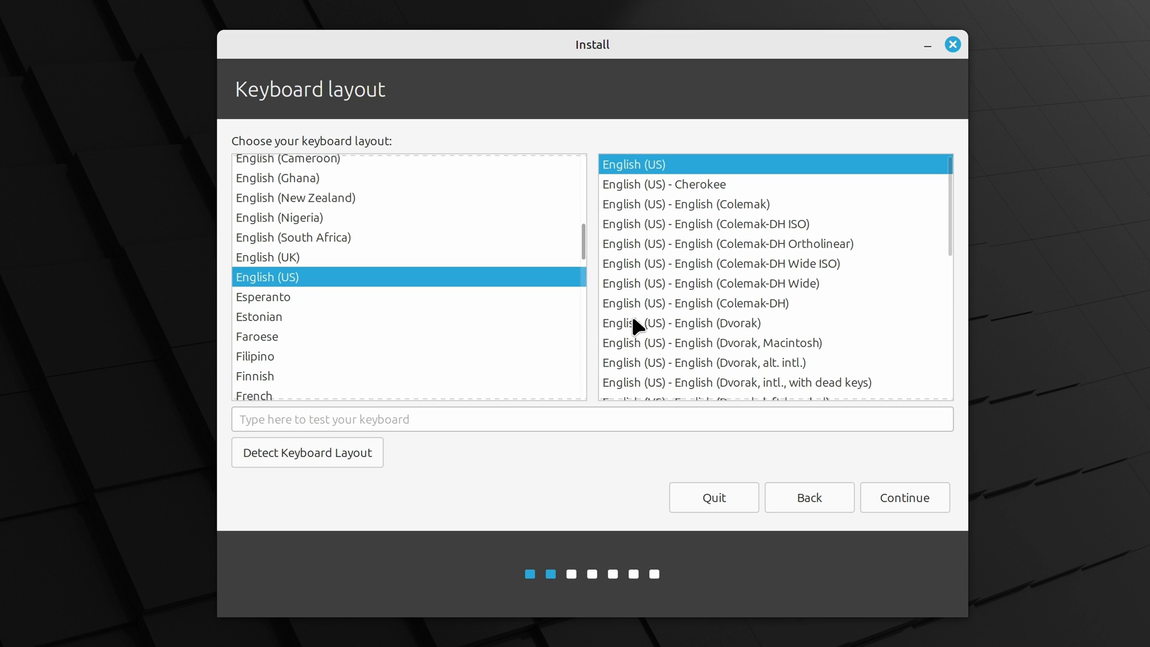
click(467, 421)
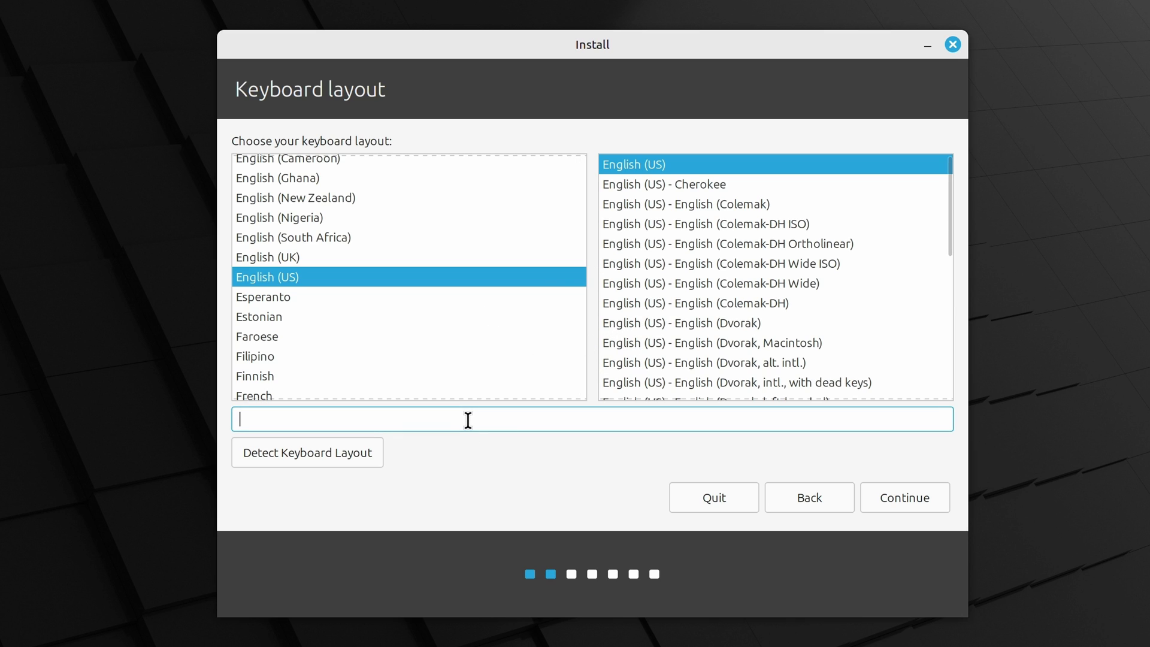
text(Test)
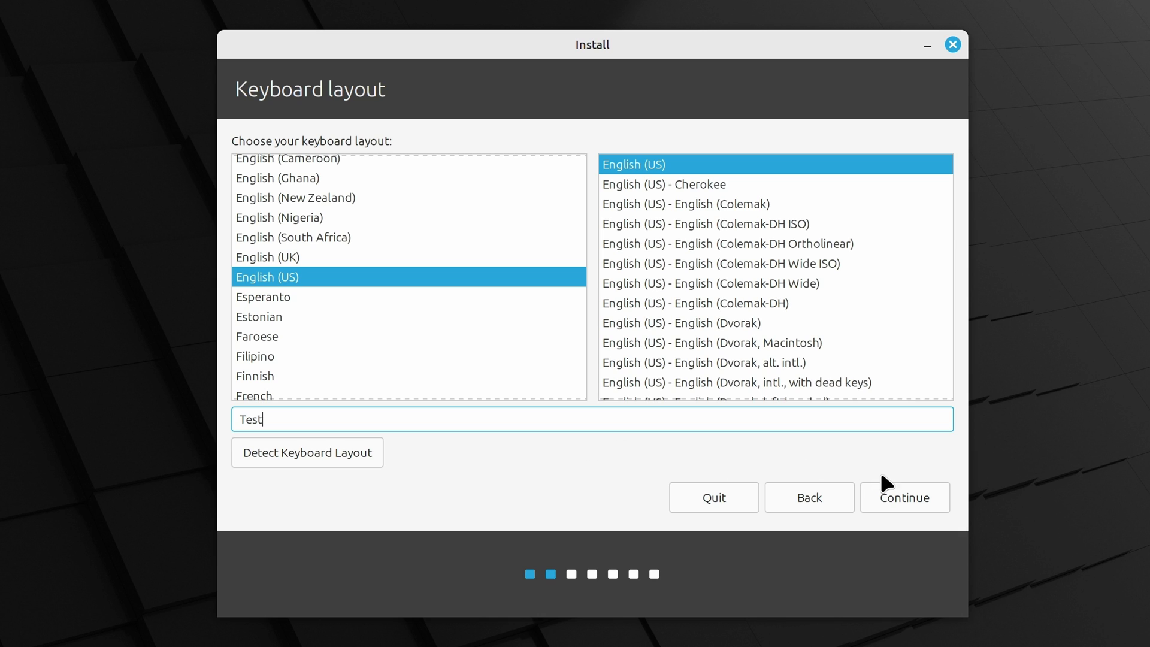
click(884, 497)
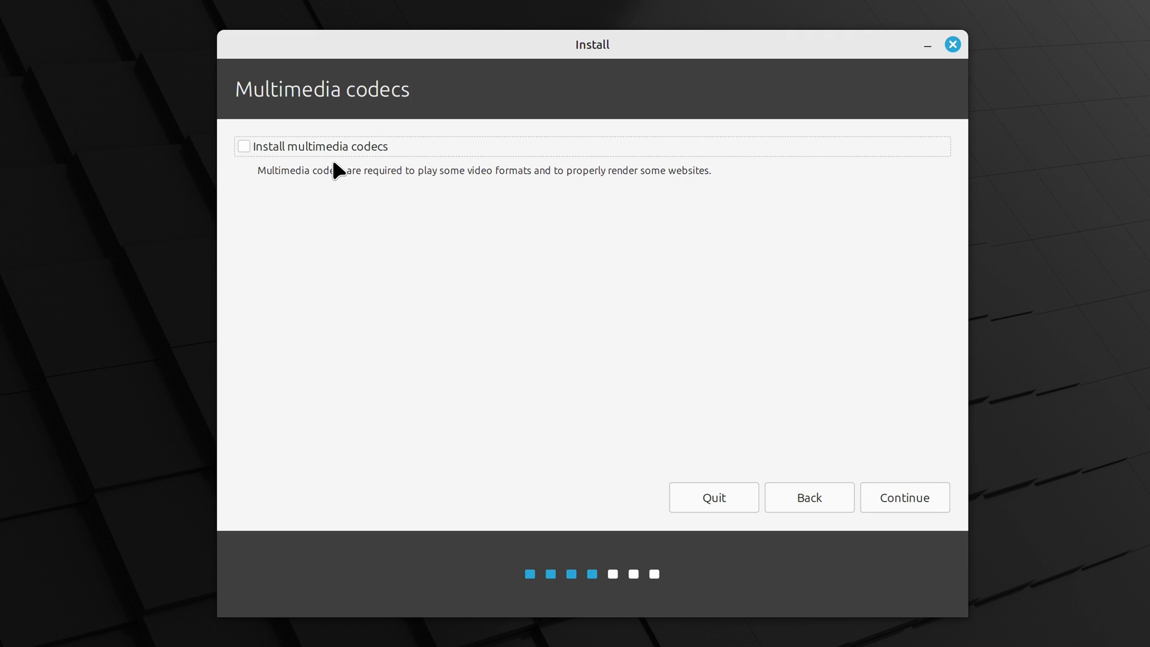
- Opt in to installing multimedia codecs and continue to the installation type page
click(245, 143)
click(904, 496)
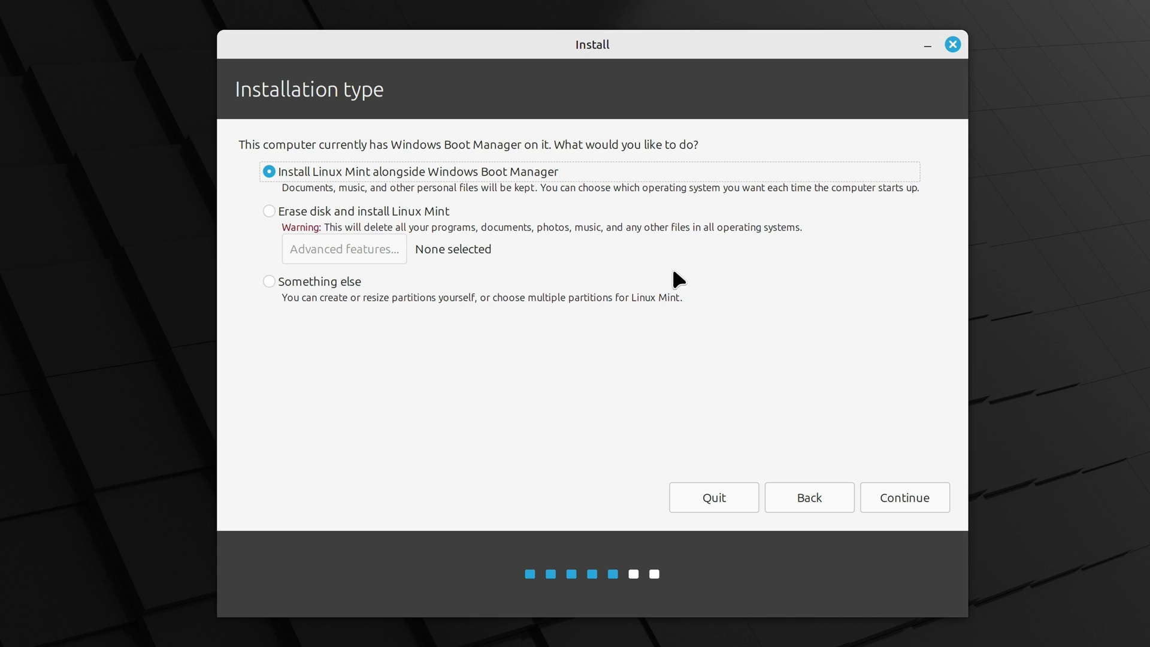
- Install alongside Windows Boot Manager with 547.0 GB for Windows and 452.2 GB for Mint, confirming both disk changes
click(902, 497)
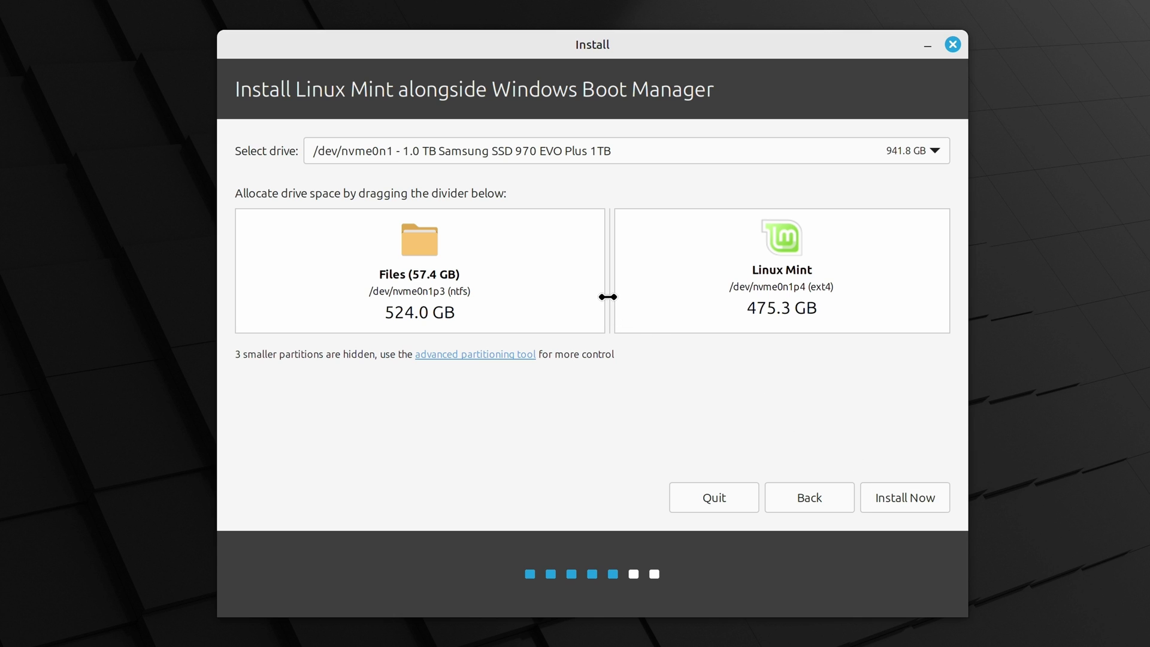
mouse_move(608, 297)
mouse_down()
mouse_move(511, 299)
mouse_move(652, 305)
mouse_move(587, 308)
mouse_move(624, 307)
mouse_up()
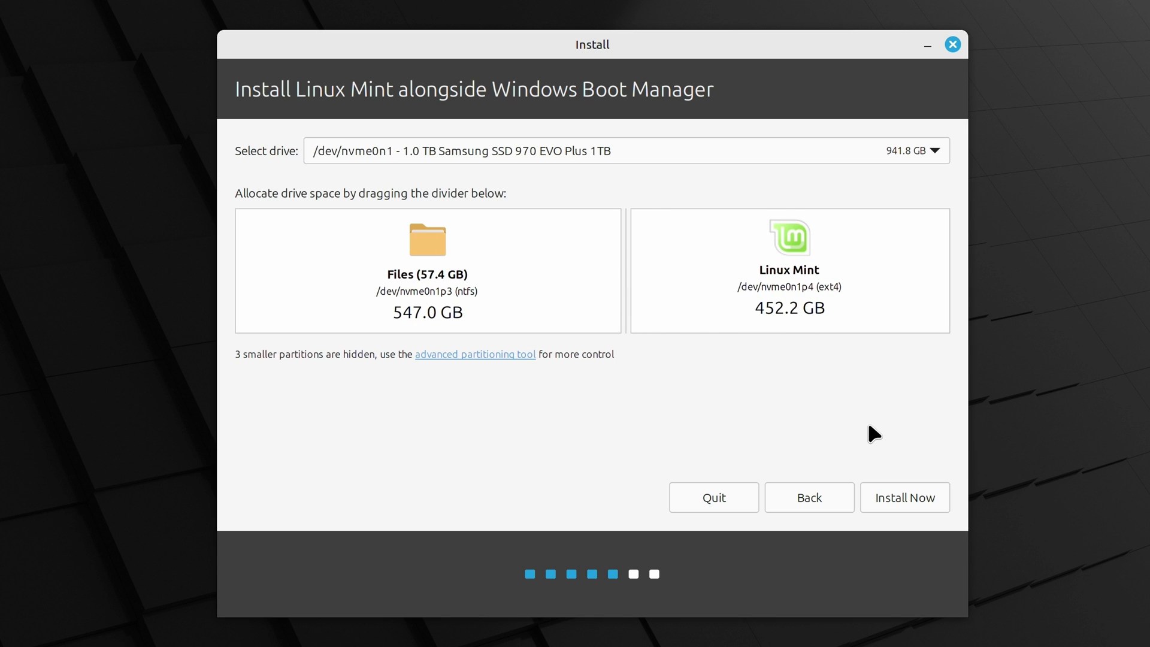
click(901, 494)
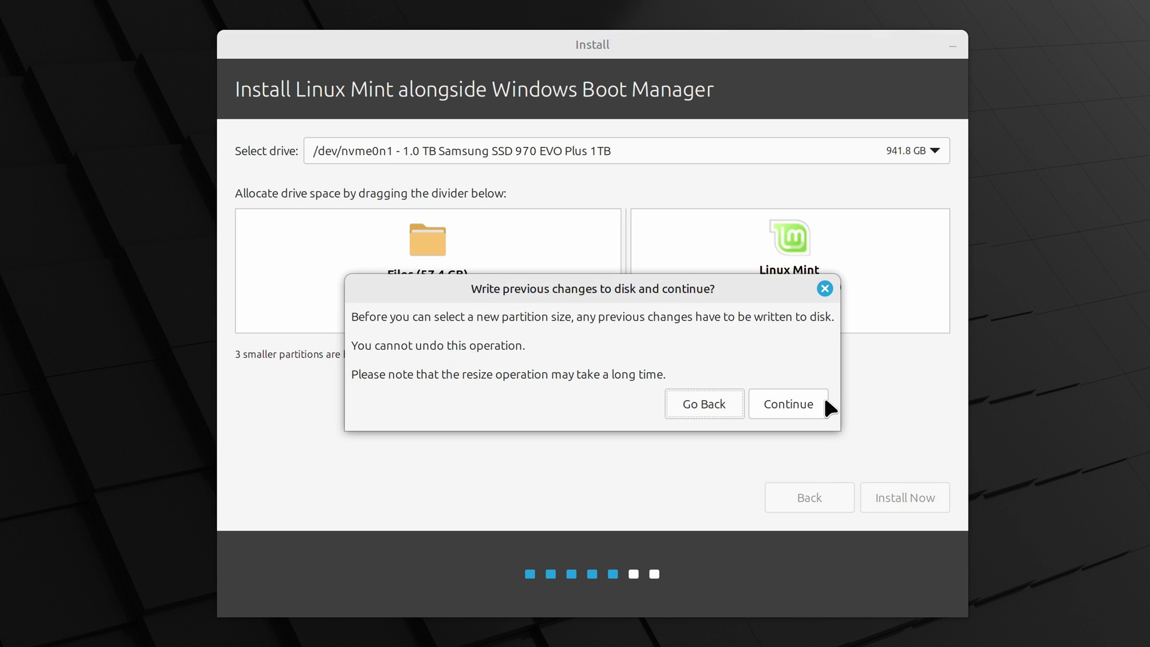
click(787, 405)
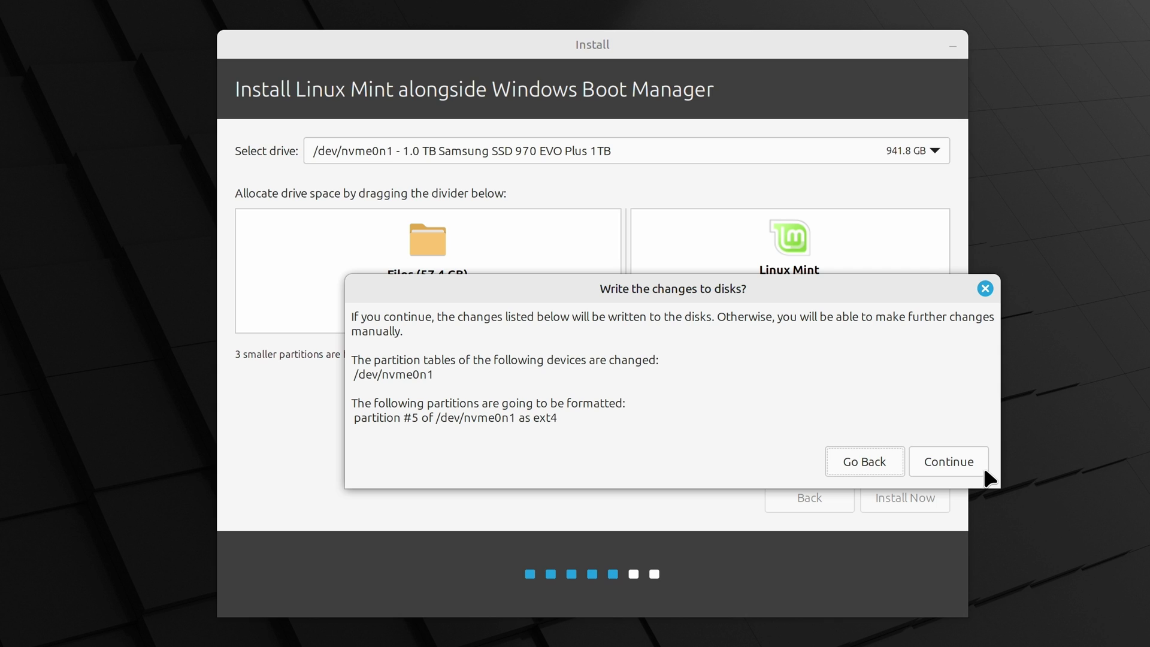
click(958, 467)
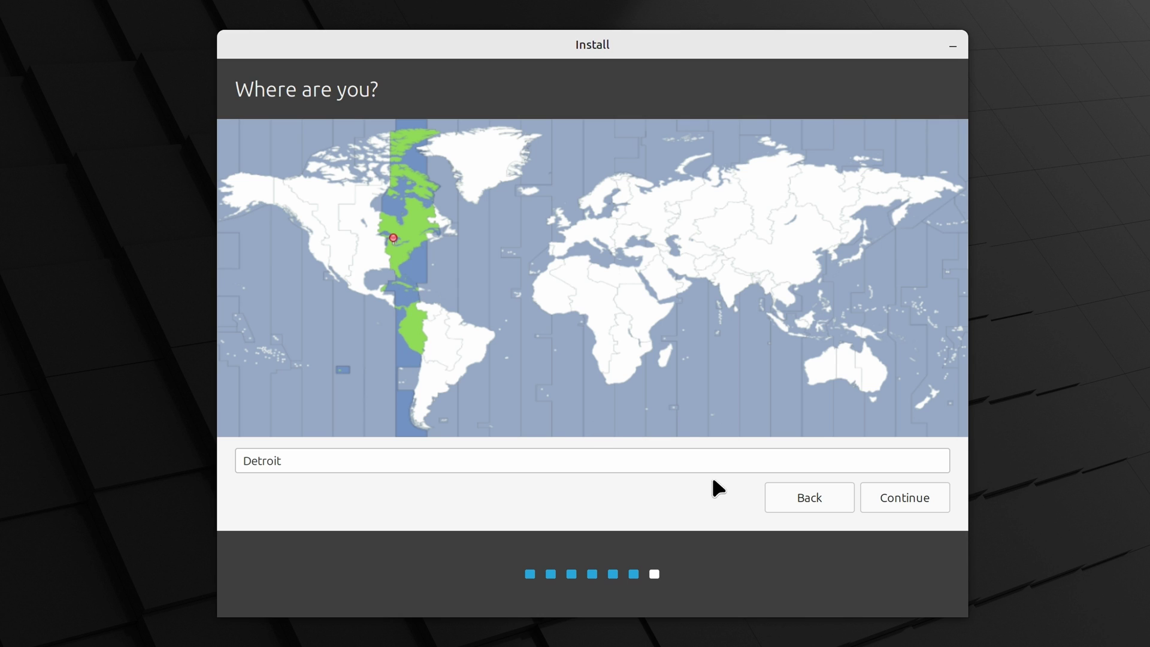
- Accept Detroit as the location and enter account details with computer name footage-pc to start installing
click(910, 502)
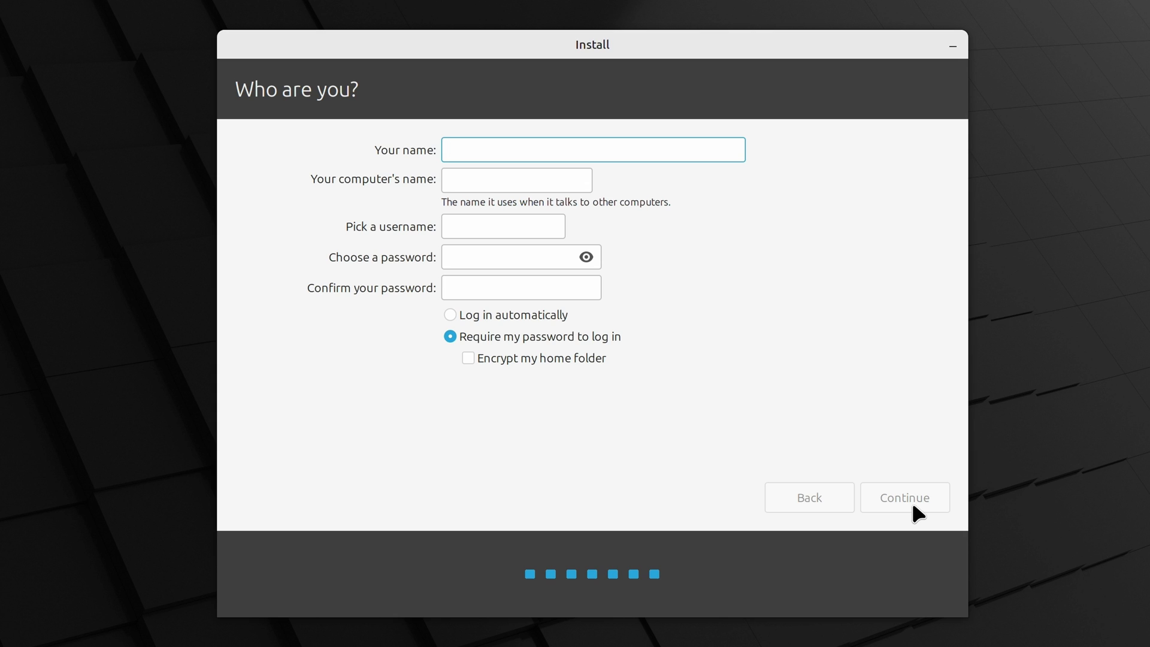
text(Jay LaCroix)
key(Tab)
text(footage-pc)
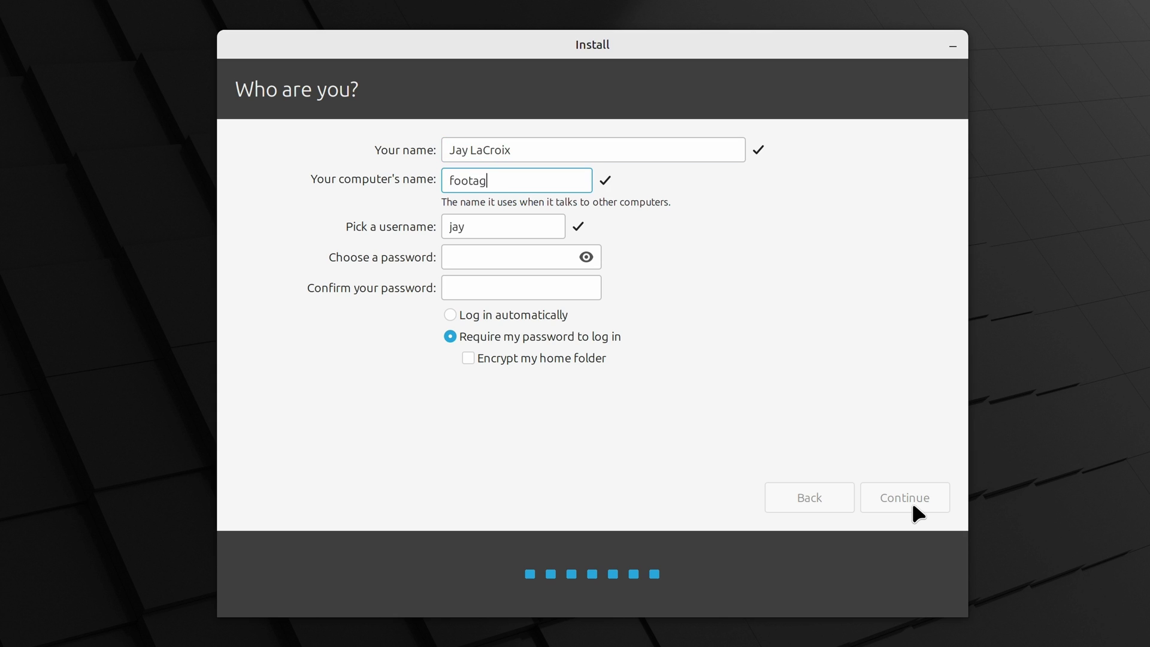
key(Tab)
key(Tab)
key(Tab)
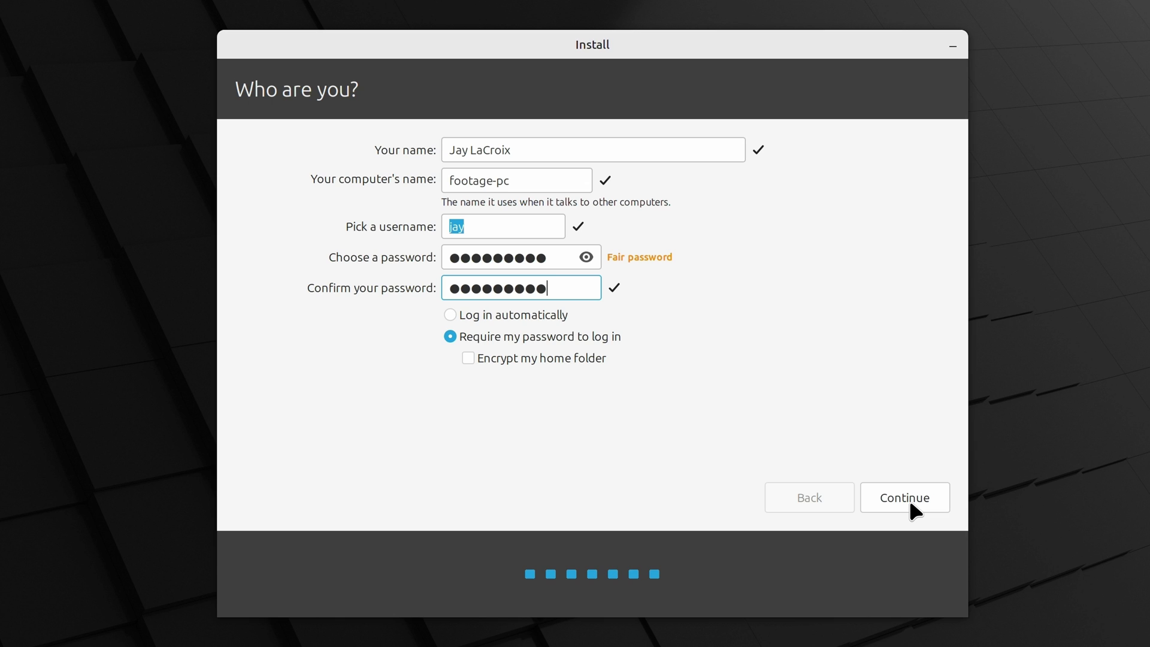
click(909, 499)
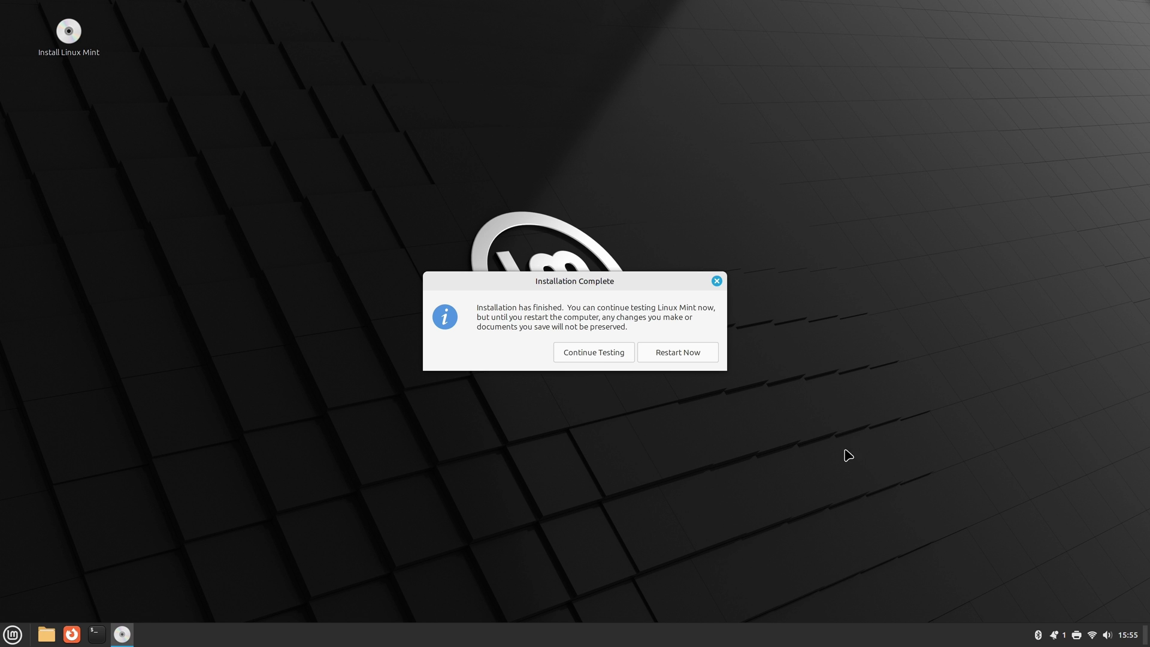
- Reboot into the new Linux Mint system, then restart it from the Menu's power options
click(691, 357)
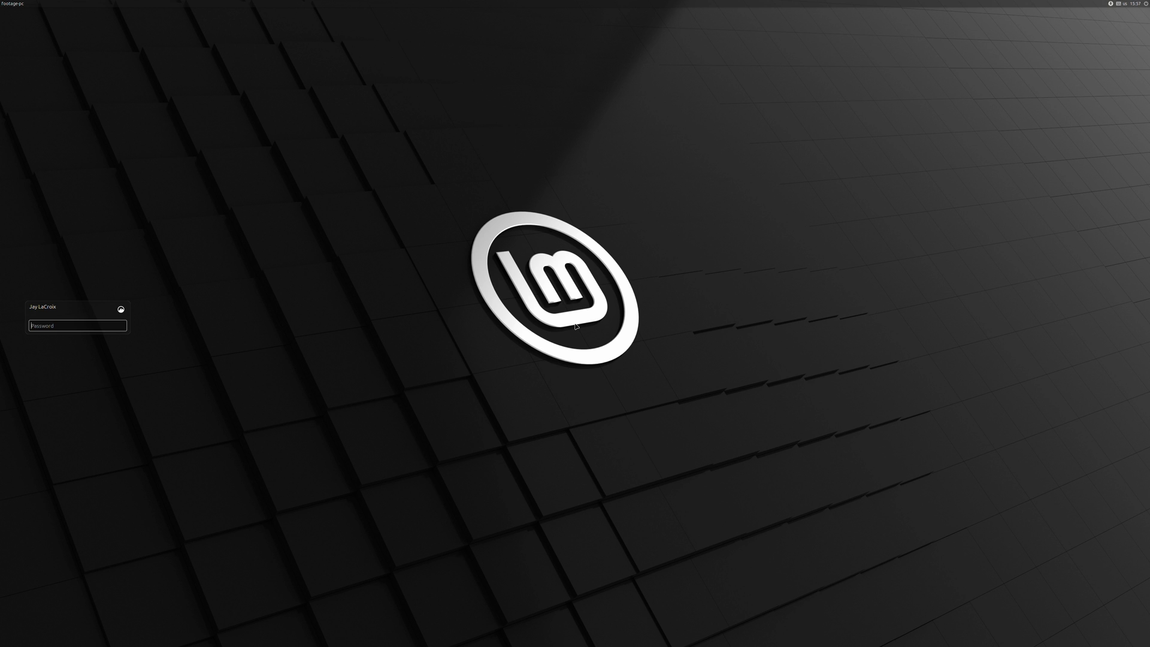
text(***)
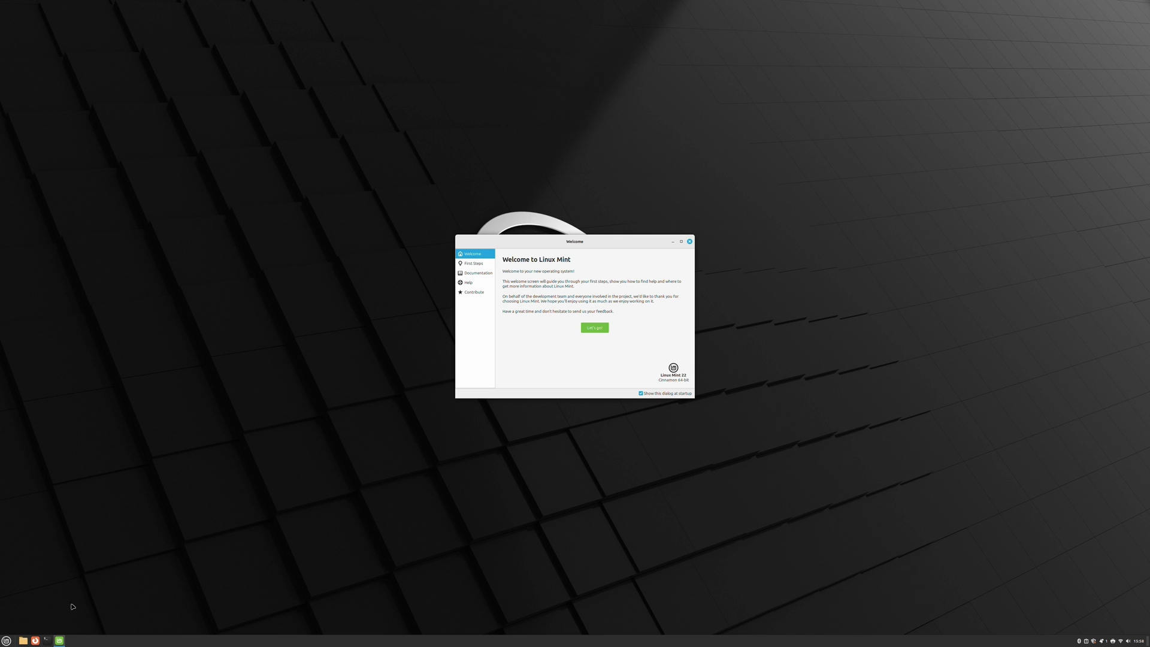
click(9, 640)
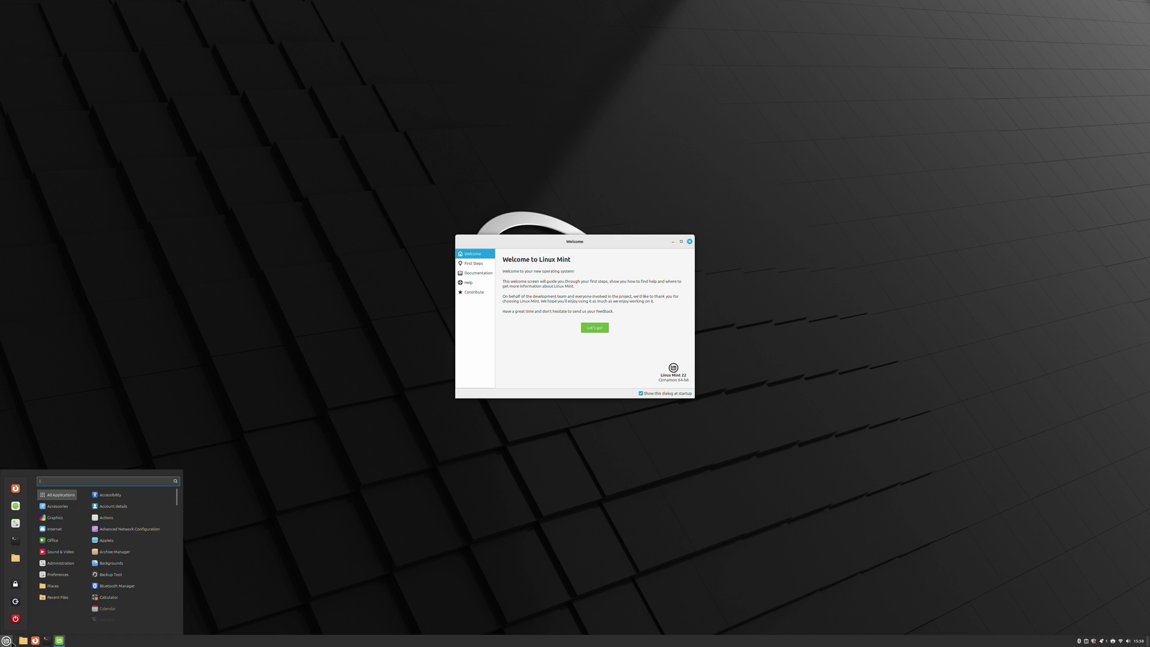
click(15, 619)
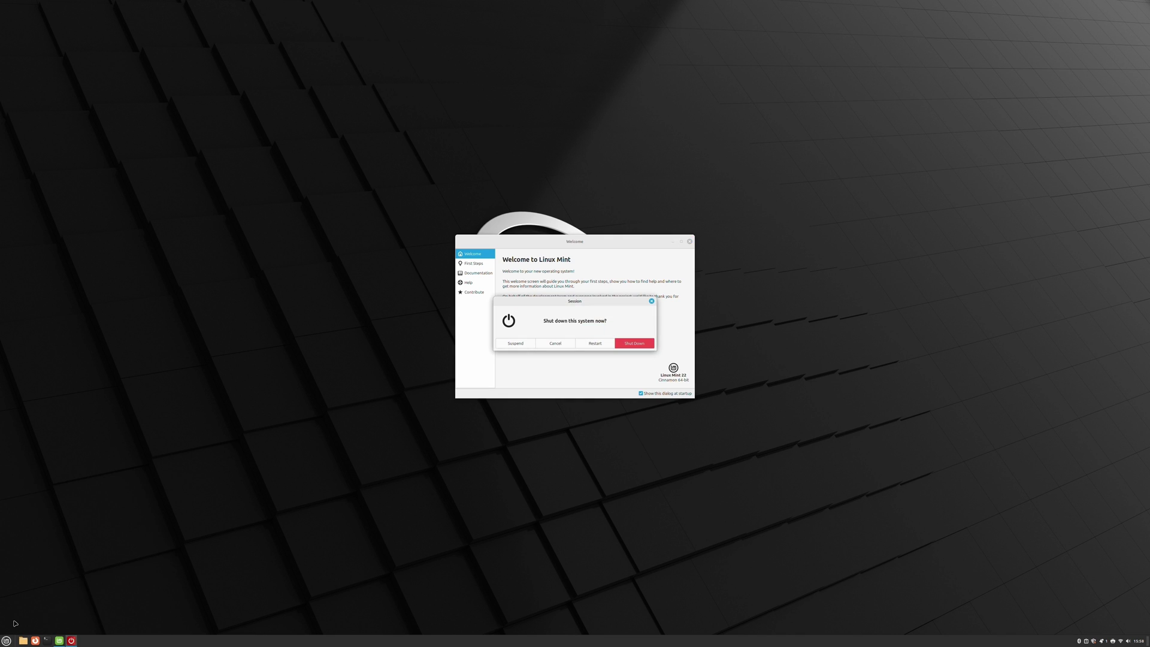
click(591, 346)
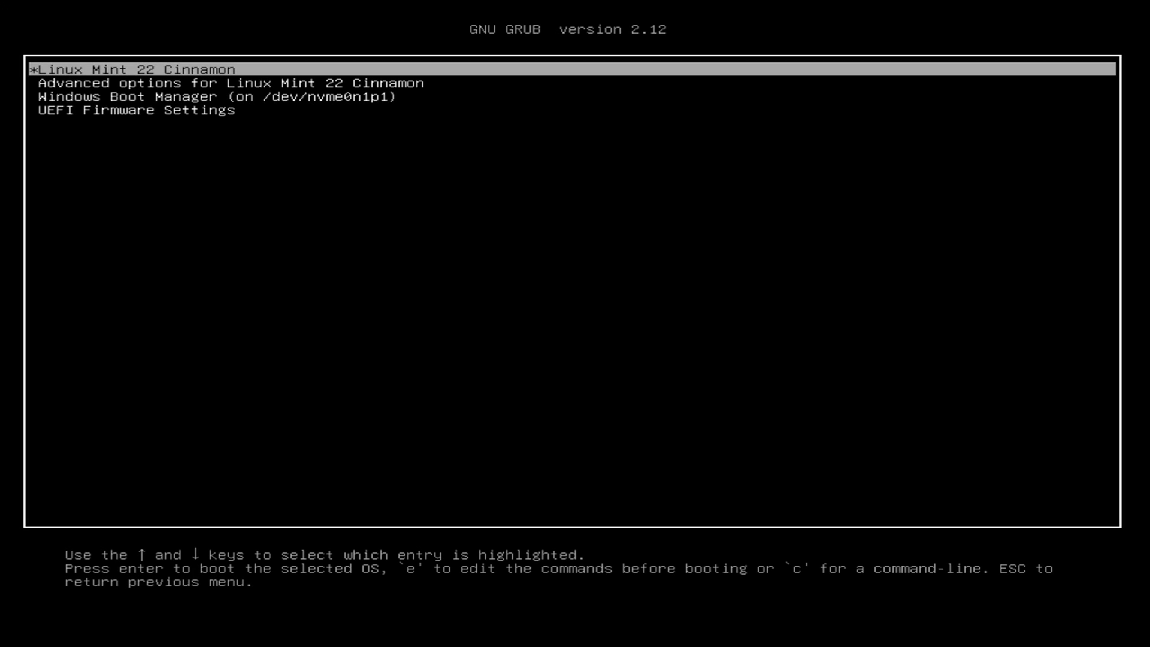
- Pick Windows Boot Manager in GRUB and sign in to the Windows 11 desktop
key(Down)
key(Down)
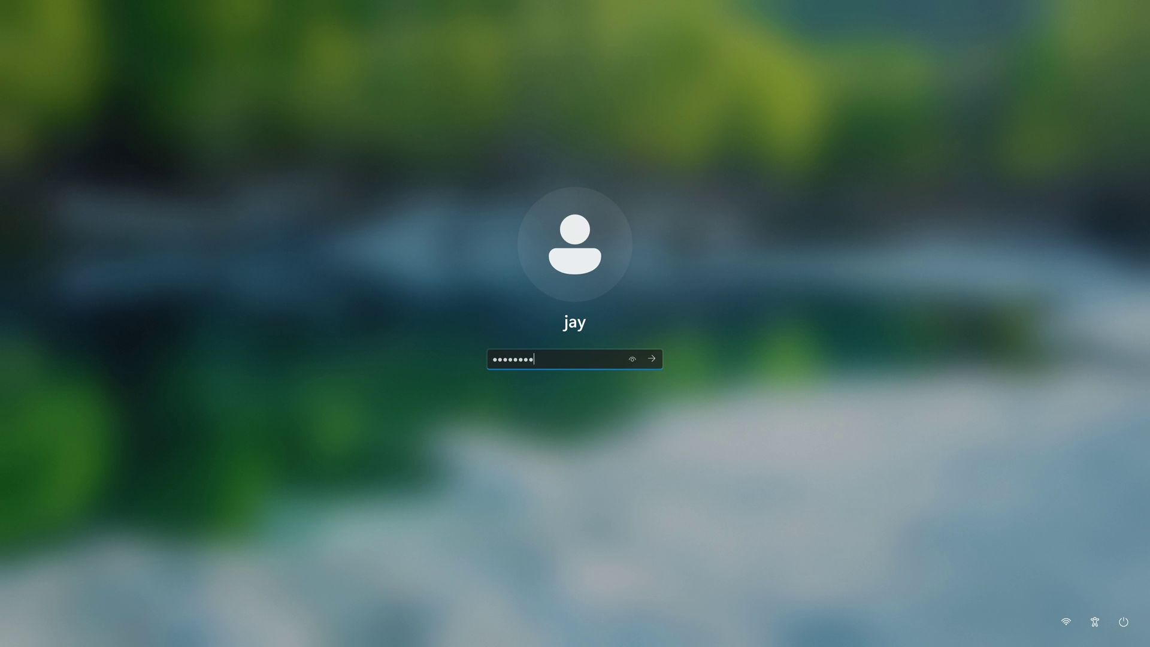
key(Return)
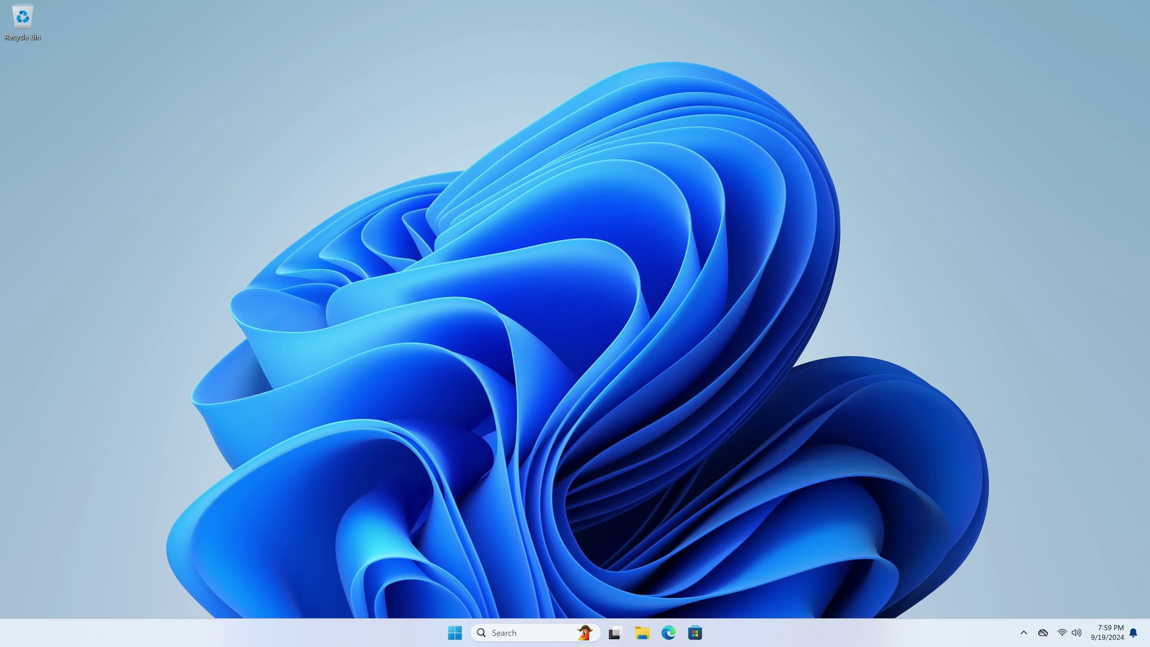